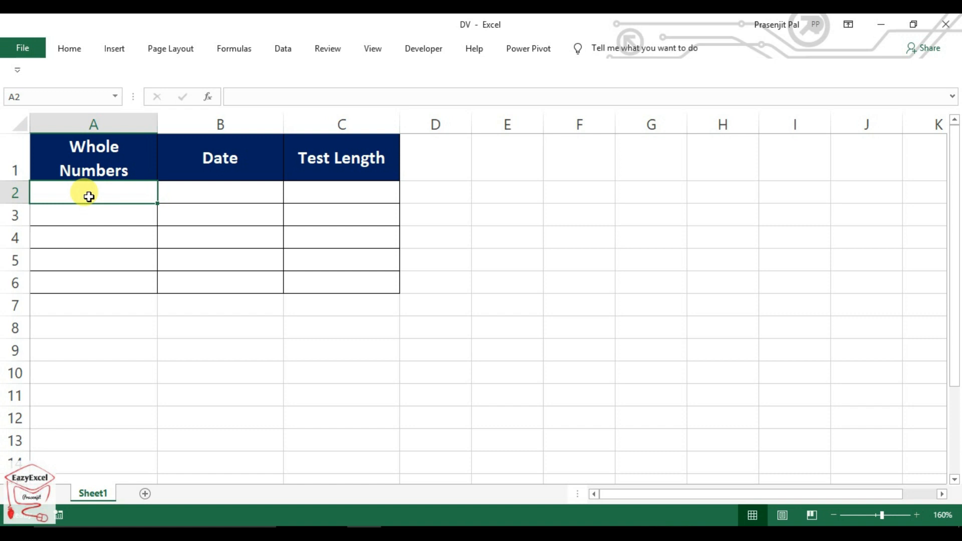
Open data validation for cells A2:A6 under Whole Numbers and allow only whole numbers.
left_click_drag(90, 196, 94, 275)
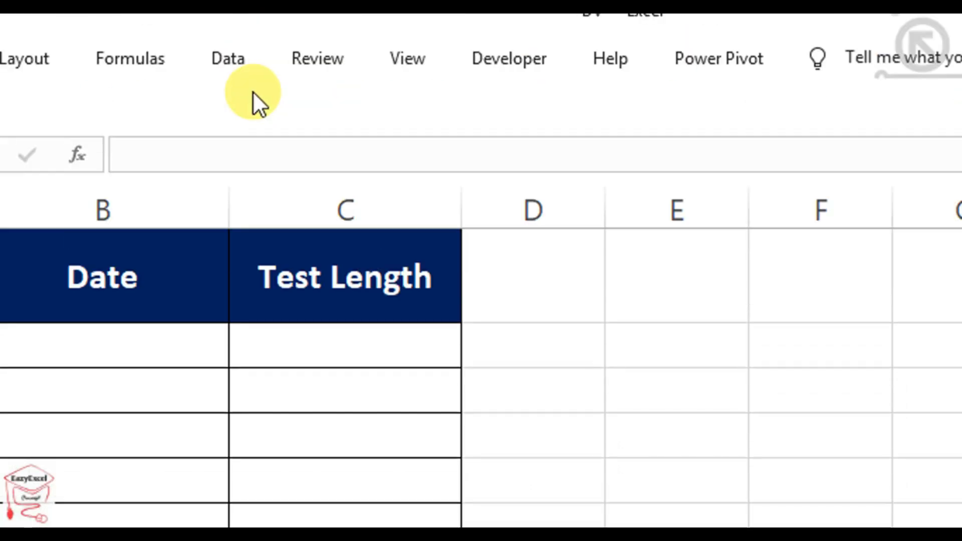
left_click(229, 60)
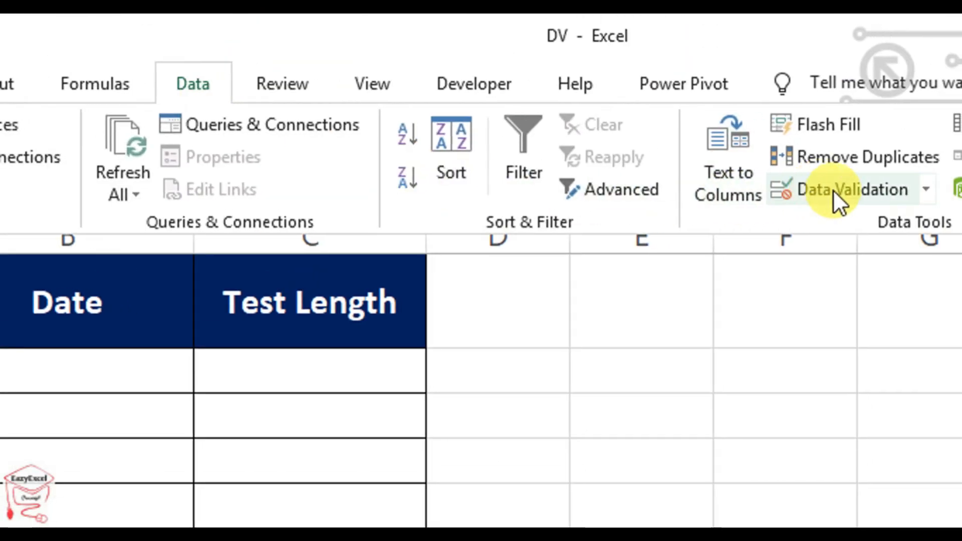
left_click(926, 189)
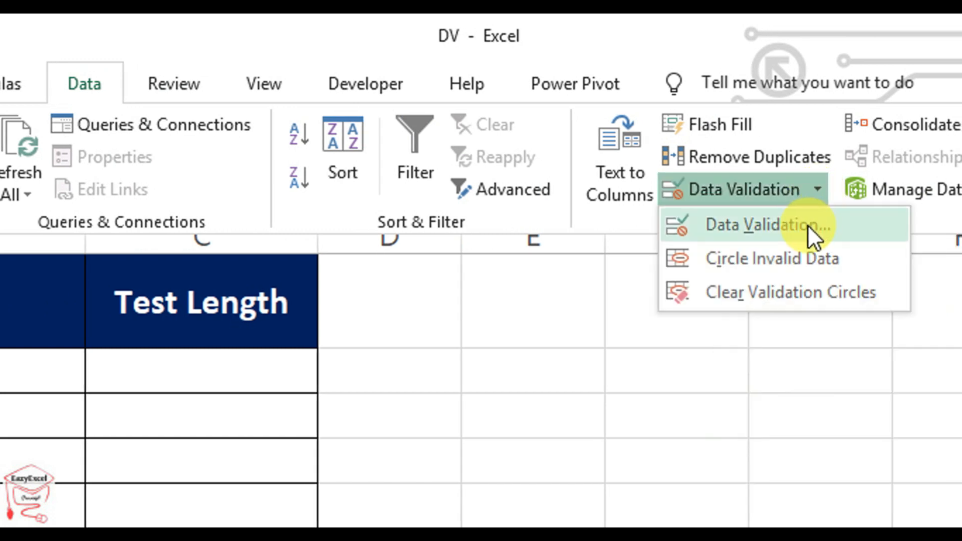
left_click(807, 224)
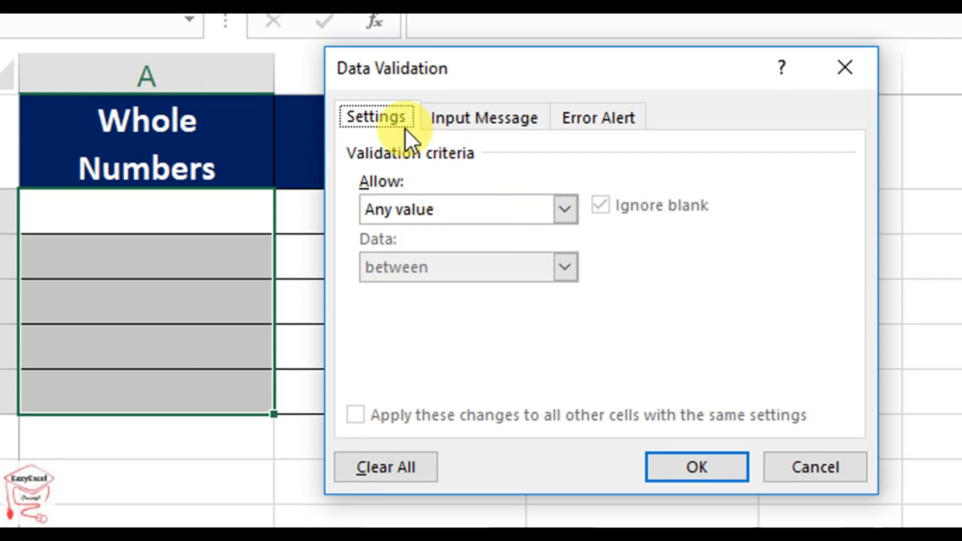
left_click(425, 213)
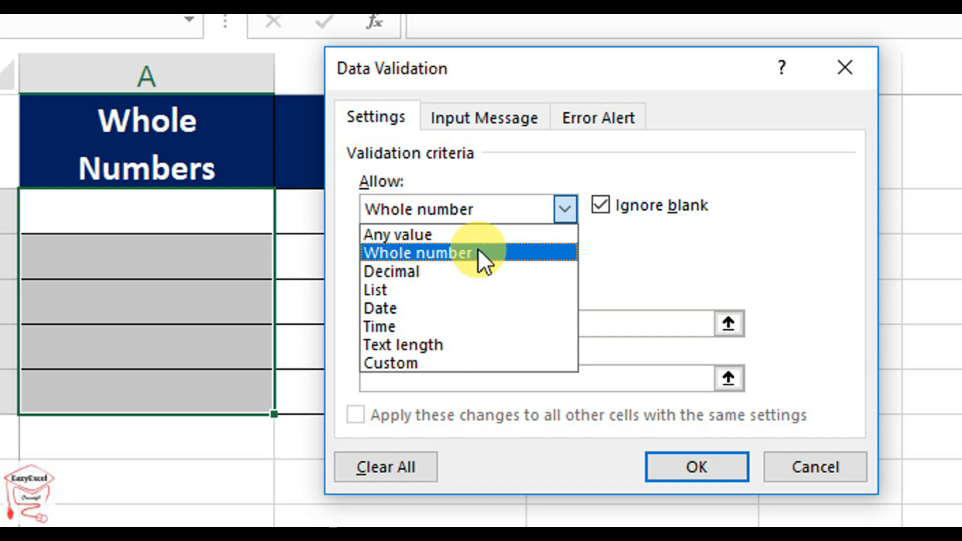
left_click(478, 252)
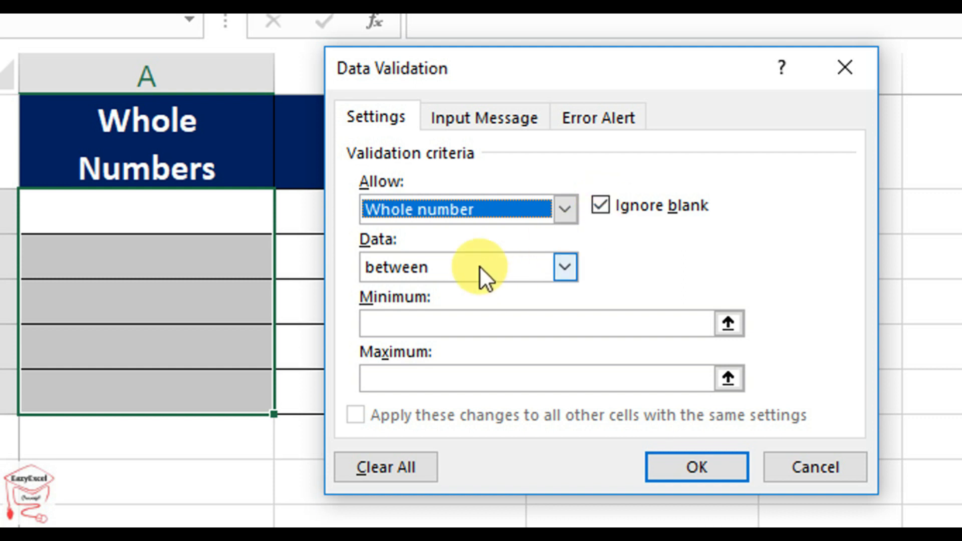
Set the whole number condition to between, with a minimum of 1 and a maximum of 10.
left_click(453, 266)
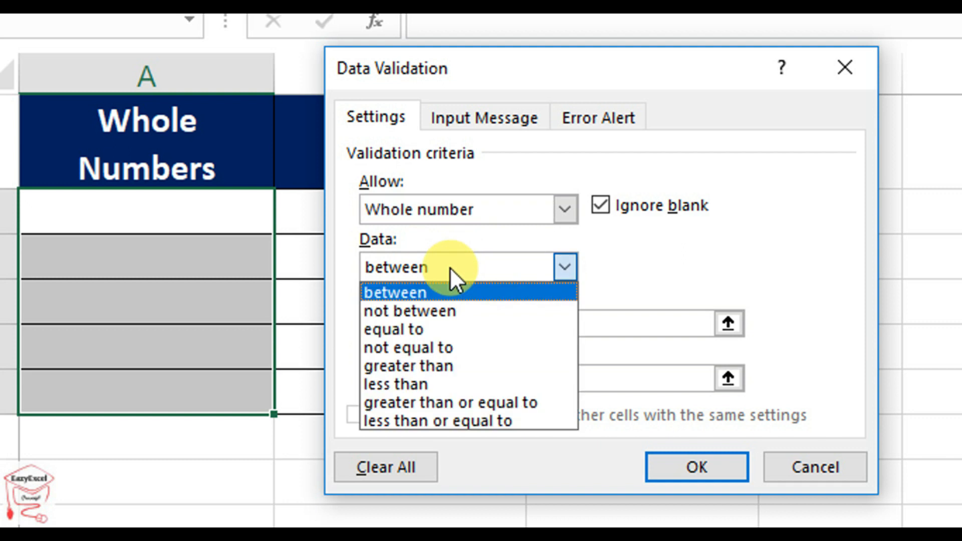
left_click(435, 295)
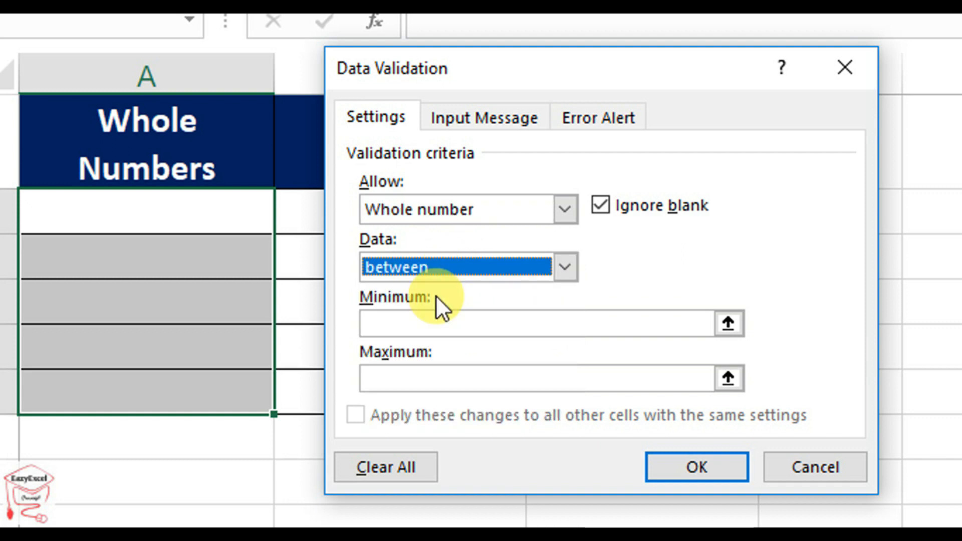
left_click(451, 322)
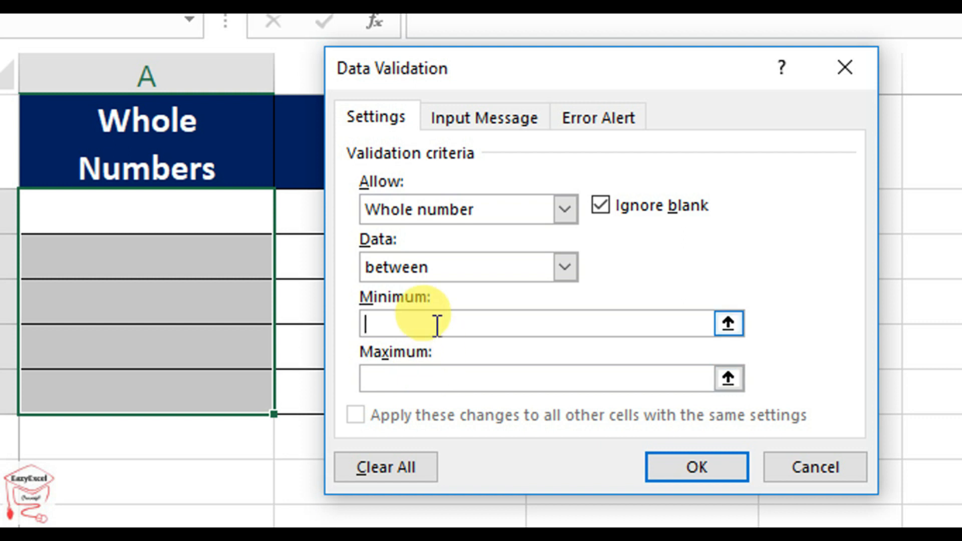
type("1")
left_click(440, 377)
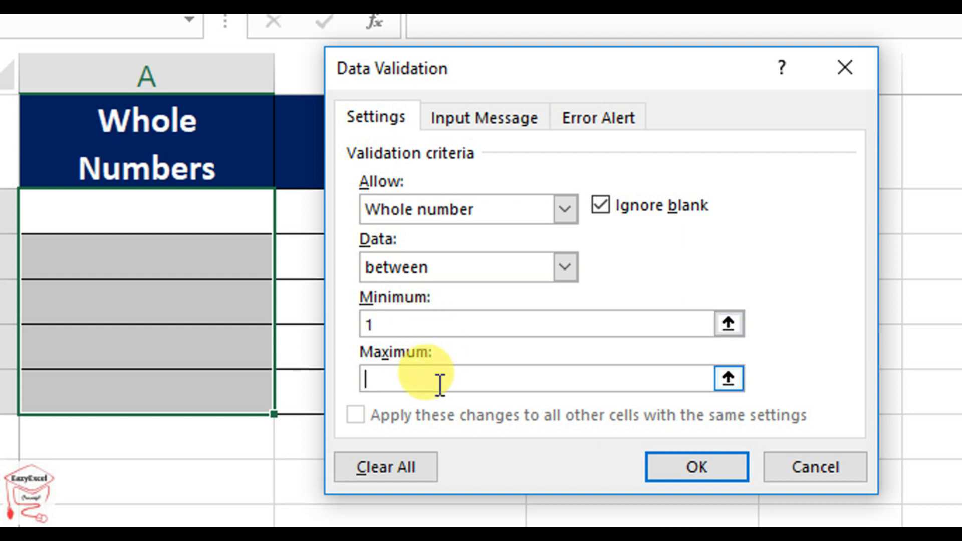
type("10")
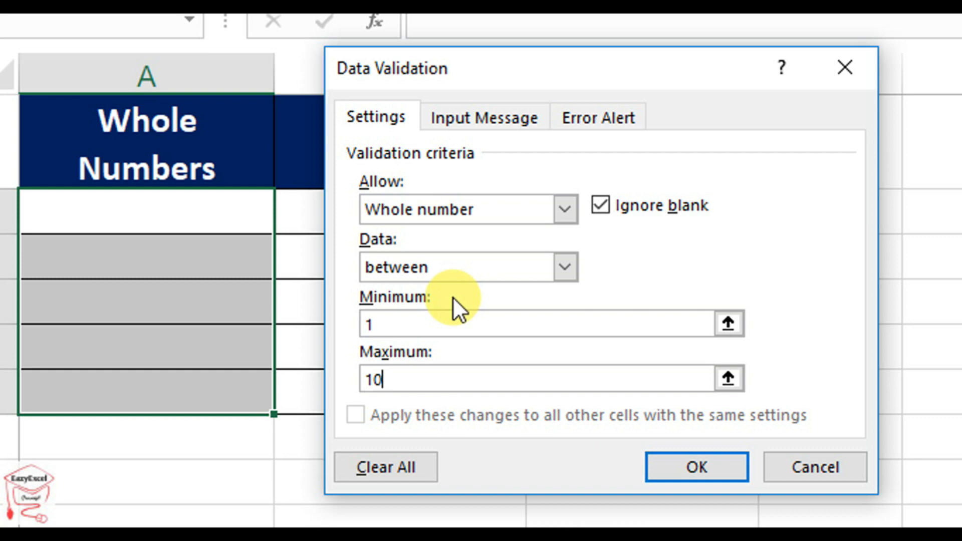
Try the not between condition, and try equal to with a value of 10.
left_click(407, 273)
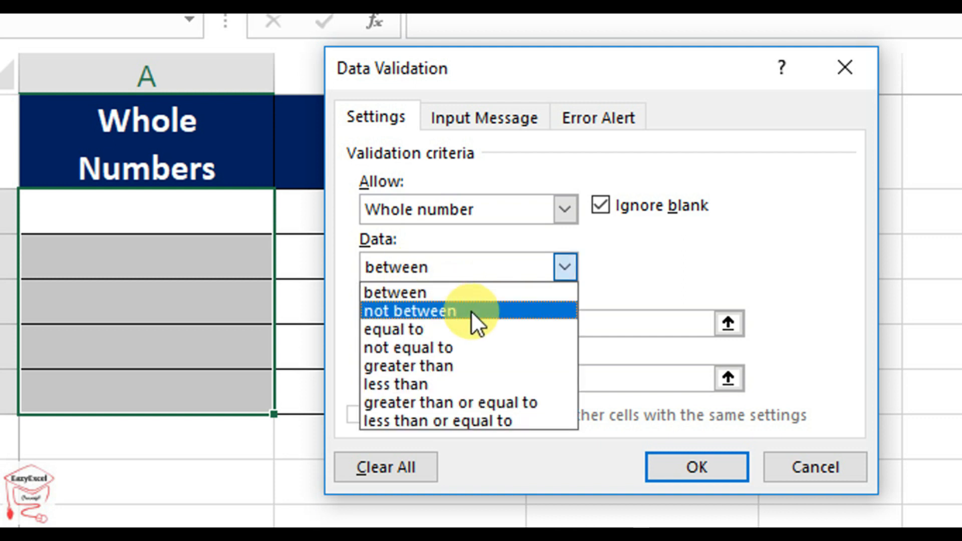
left_click(476, 323)
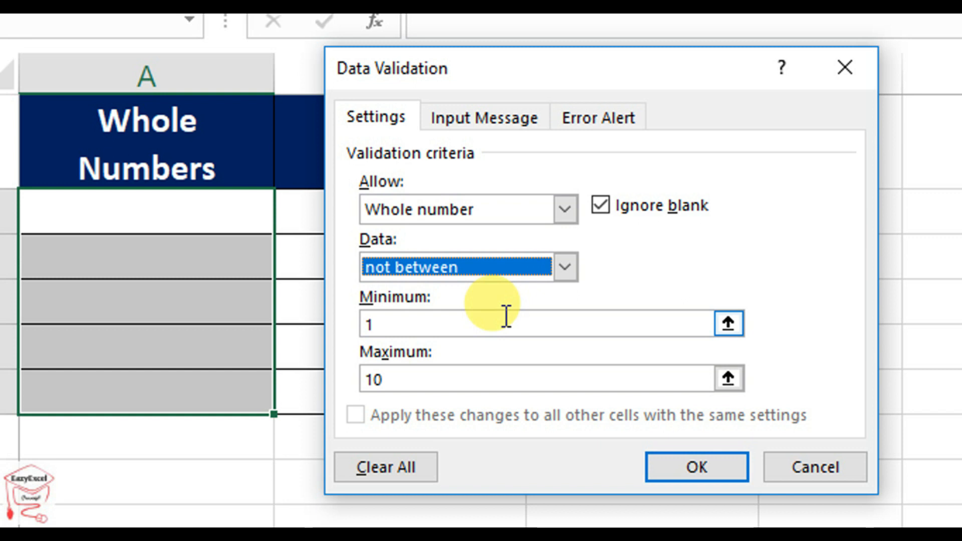
left_click(505, 271)
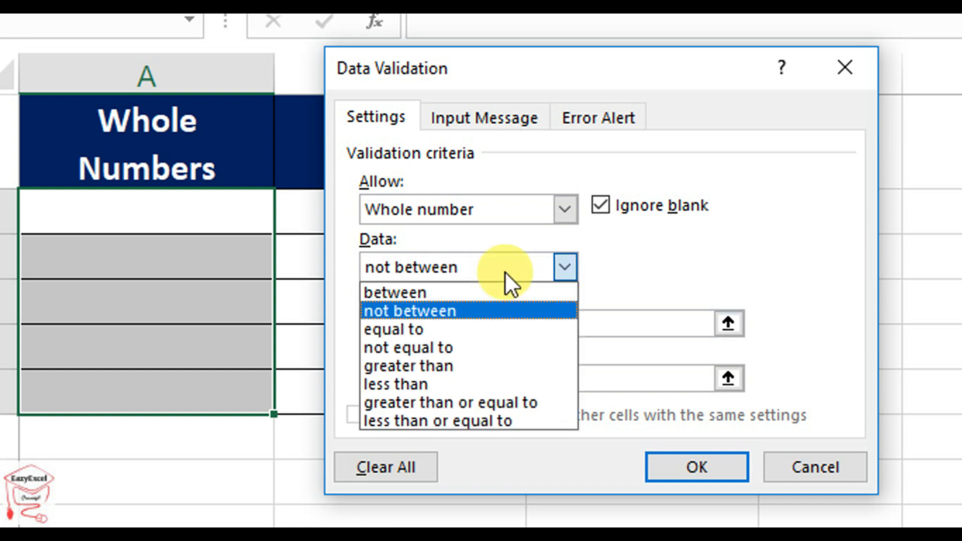
left_click(498, 331)
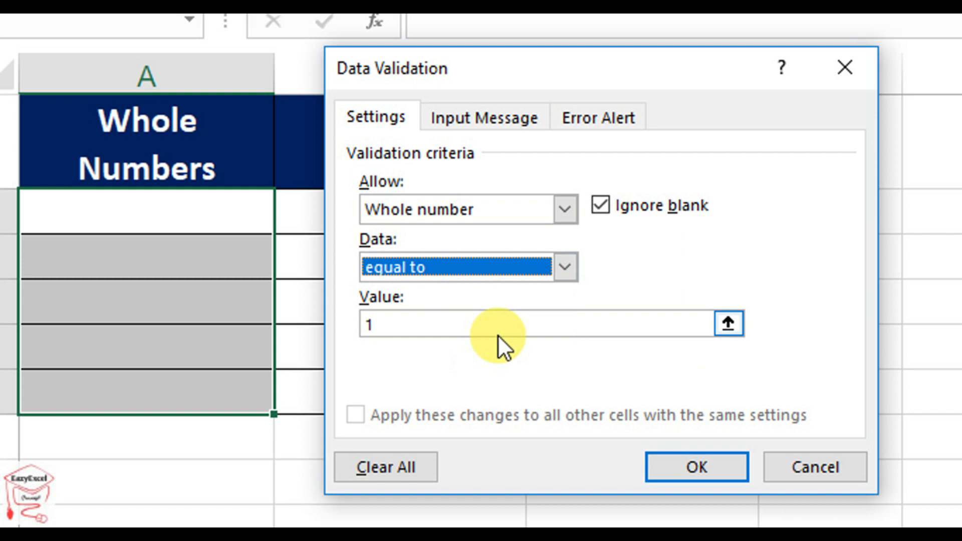
left_click(441, 322)
type("0")
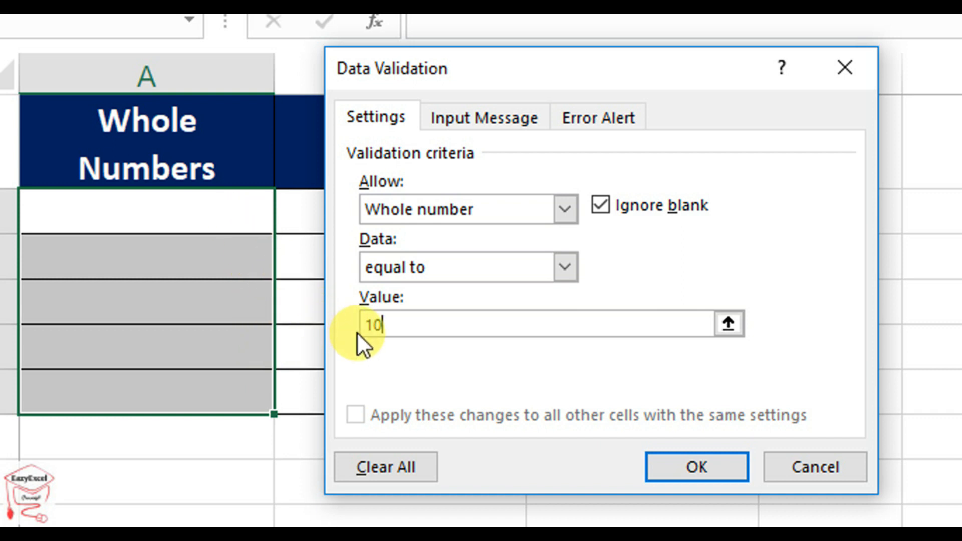
Try the not equal to, less than, greater than or equal to, and less than or equal to conditions with the limit 10.
left_click(461, 273)
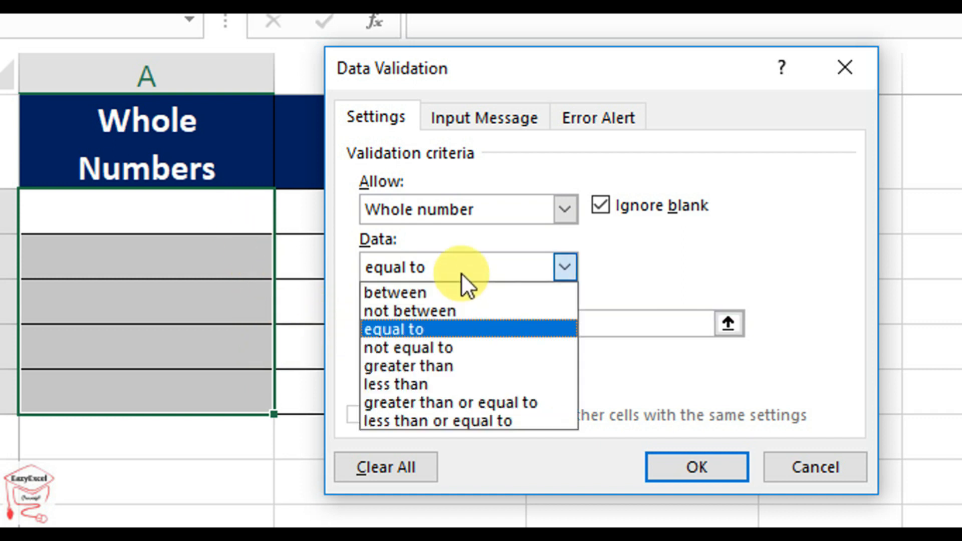
left_click(453, 347)
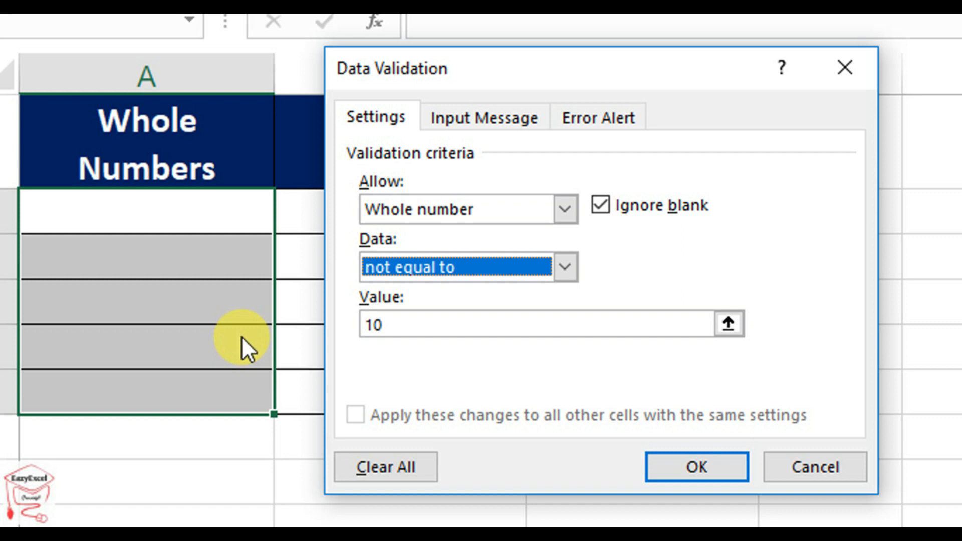
left_click(389, 267)
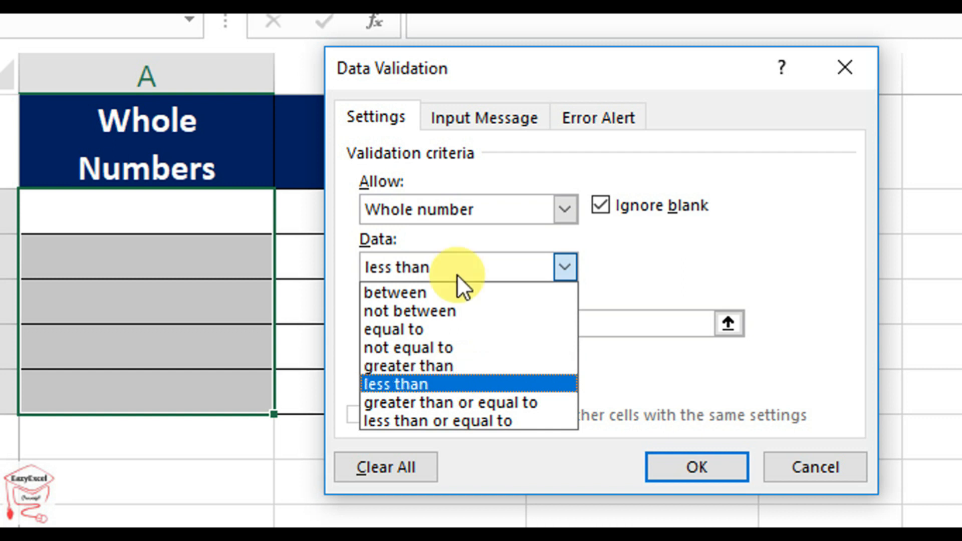
left_click(448, 380)
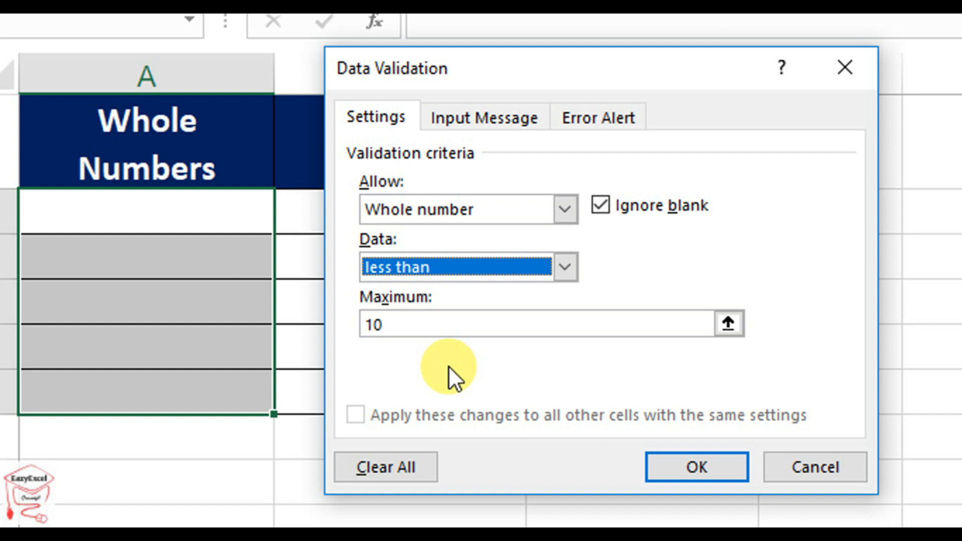
left_click(453, 276)
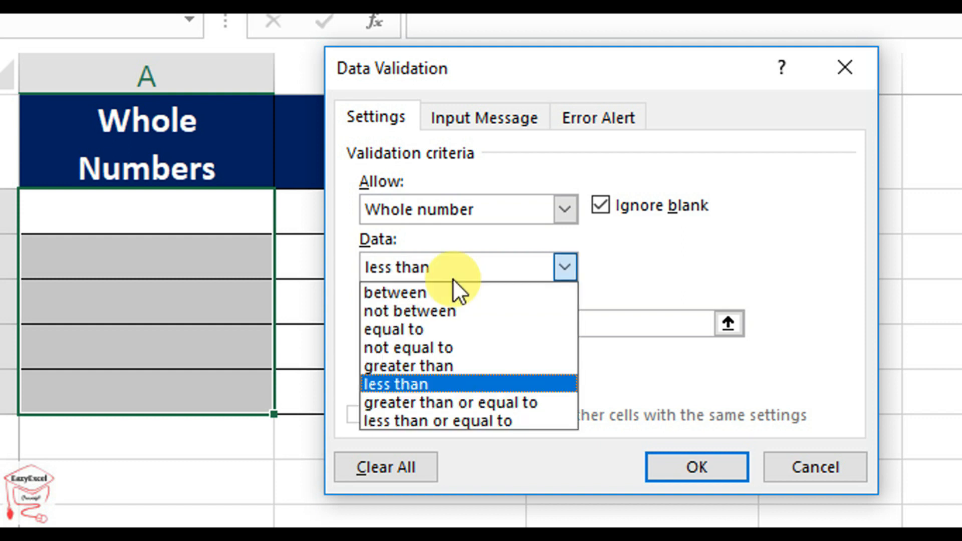
left_click(455, 399)
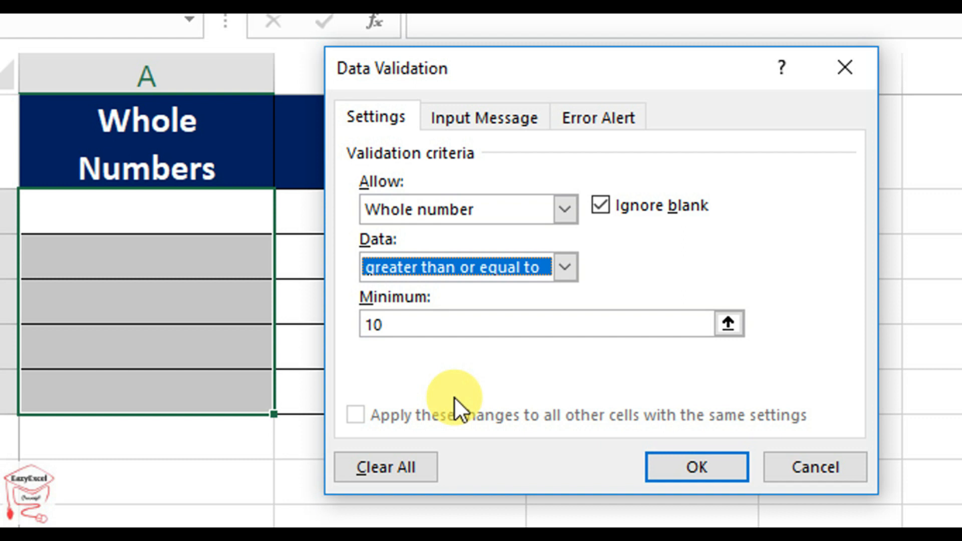
left_click(469, 273)
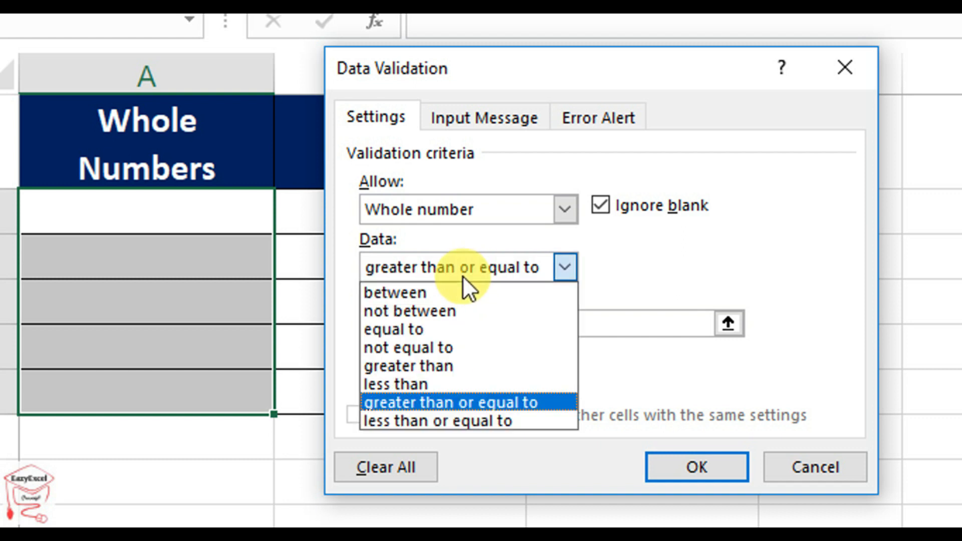
left_click(454, 421)
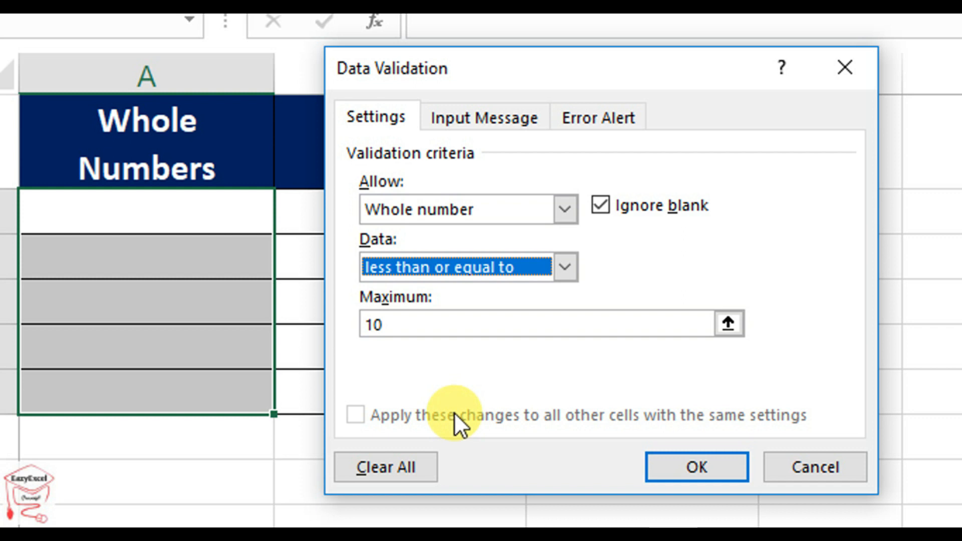
Set the validation condition back to between and change the minimum to 1.
left_click(450, 269)
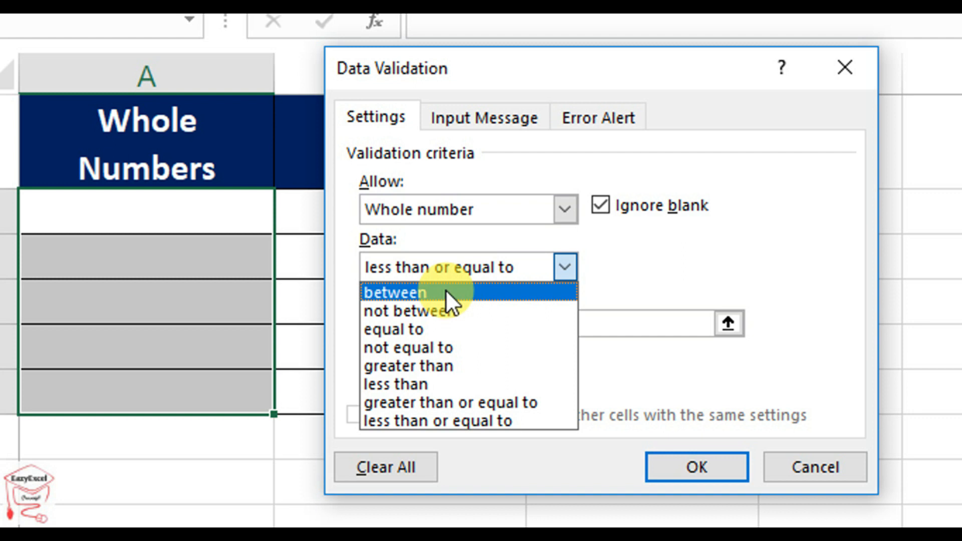
left_click(446, 292)
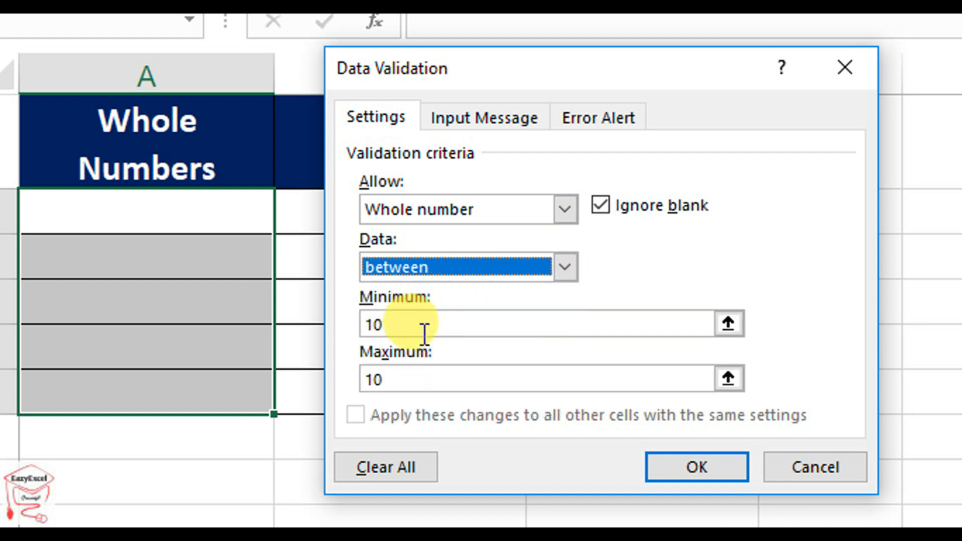
left_click(423, 325)
key("BackSpace")
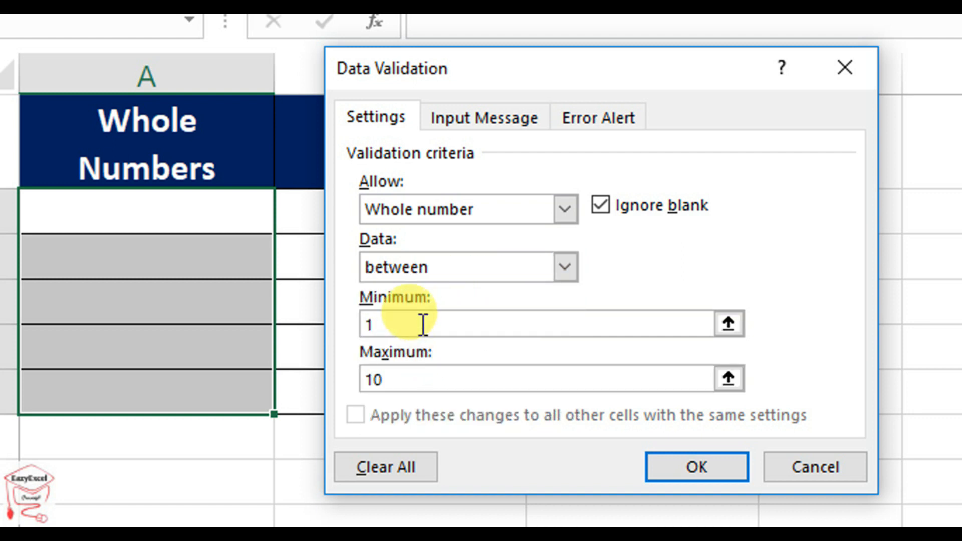
Set both the title and the text of the validation's input message to "Please read carefully".
left_click(454, 124)
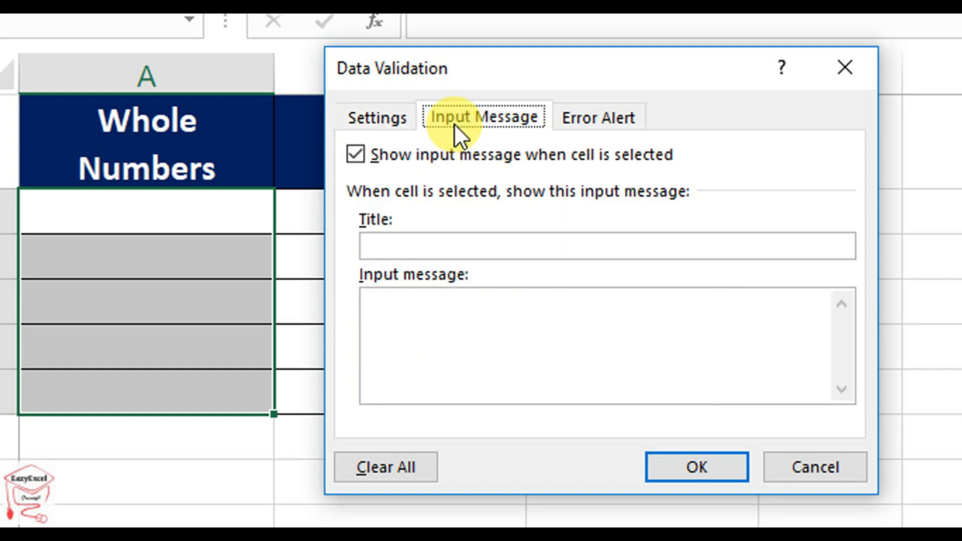
left_click(426, 239)
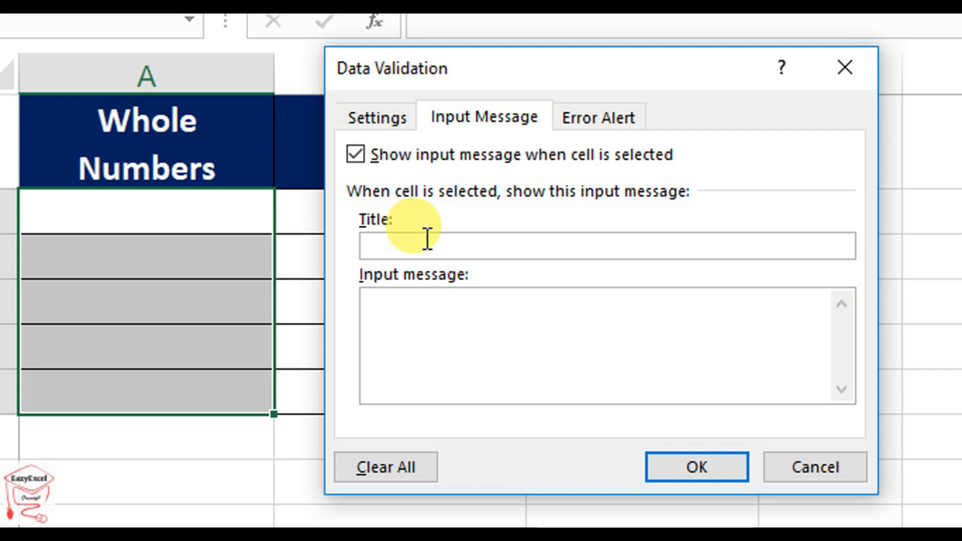
type("Please read carefully")
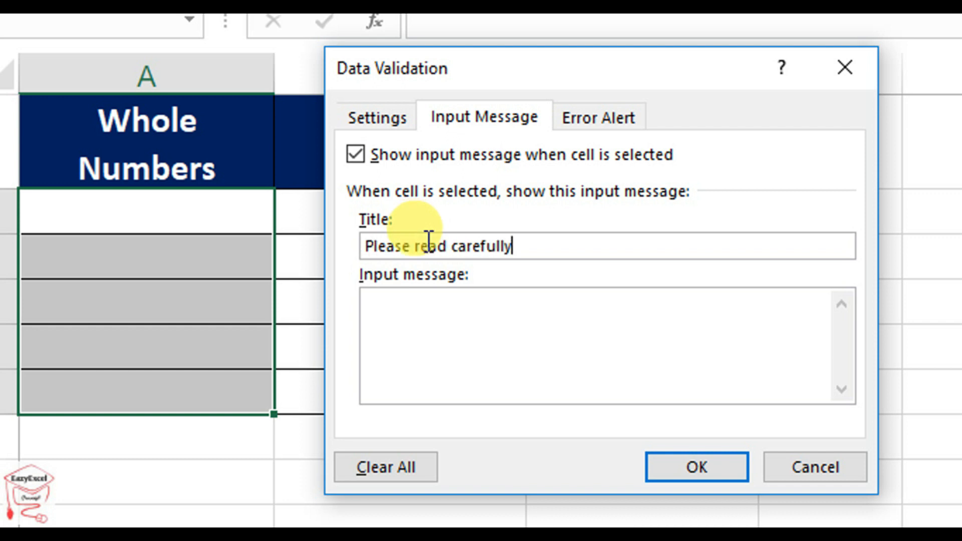
left_click(464, 306)
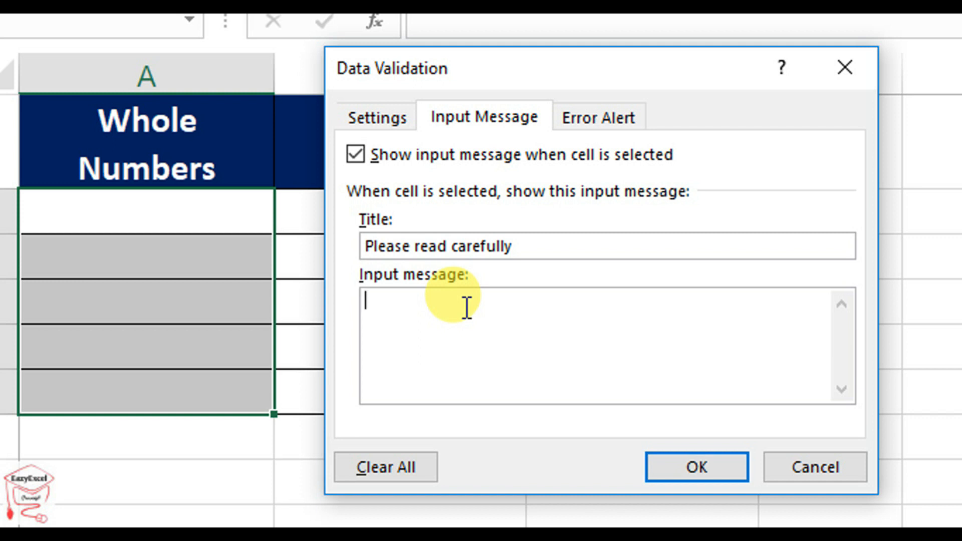
left_click_drag(533, 243, 361, 243)
key("ctrl+c")
left_click(443, 335)
key("ctrl+v")
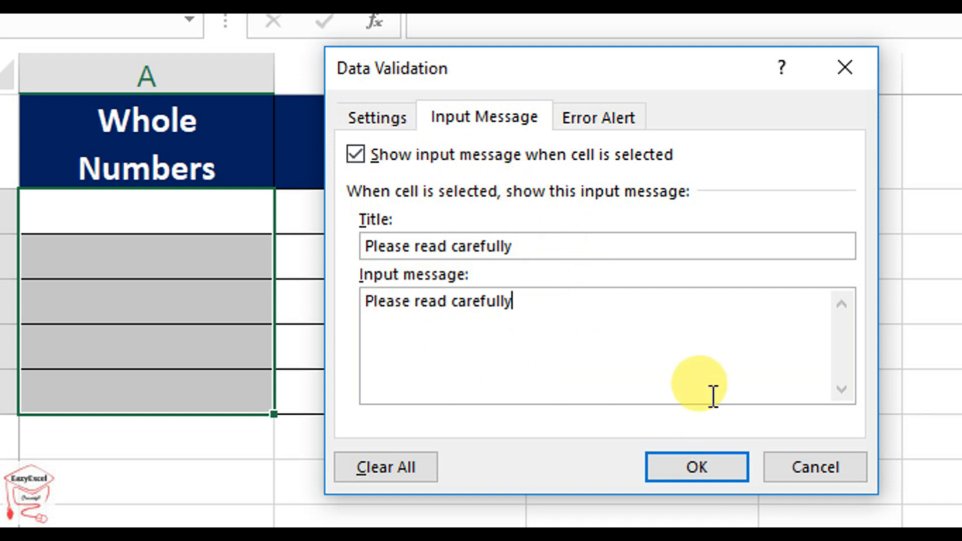
Set the validation's error alert style to Warning.
left_click(585, 126)
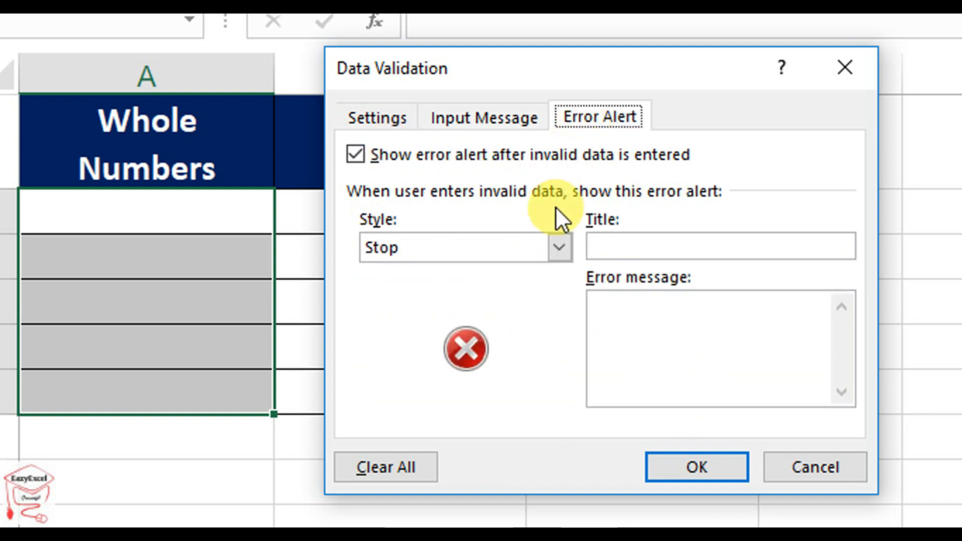
left_click(559, 247)
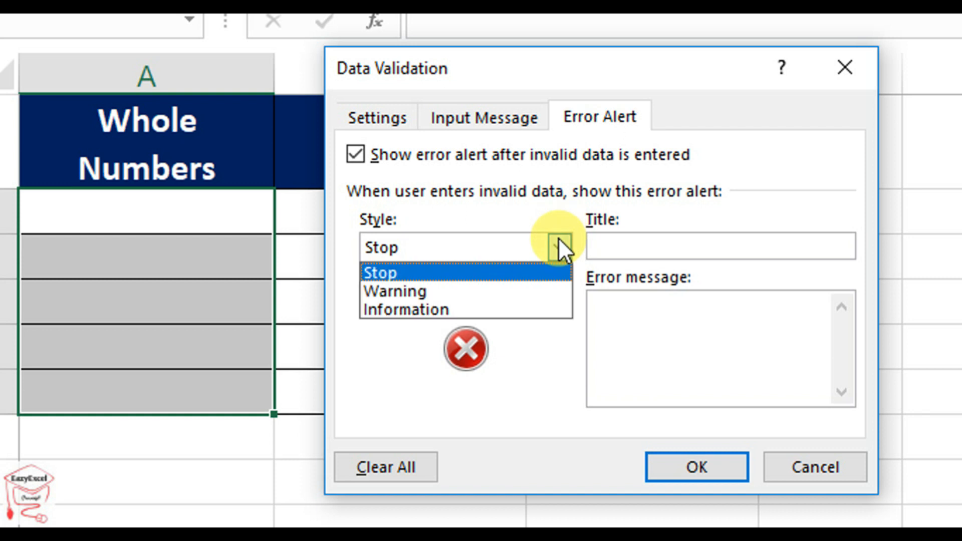
left_click(510, 289)
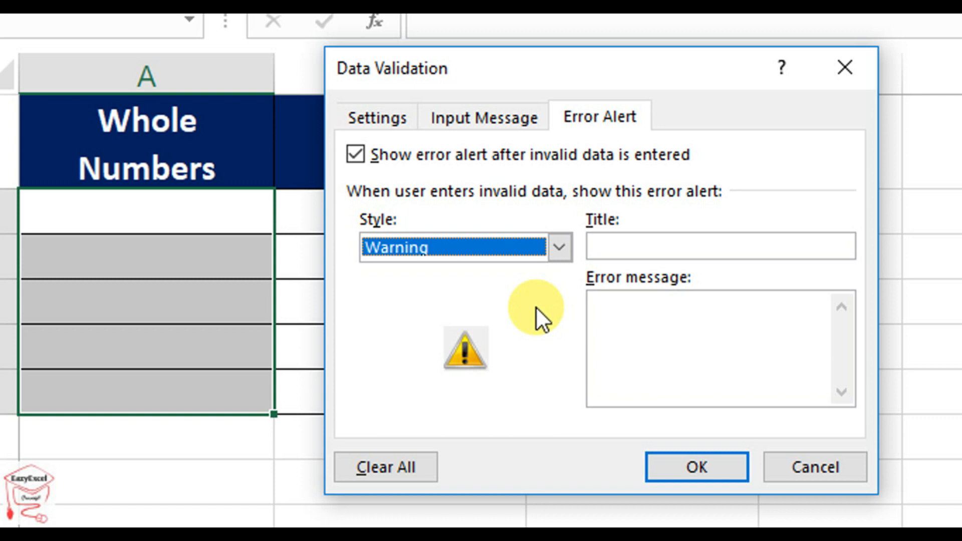
Try the Information style for the error alert and set the style to Stop.
left_click(557, 247)
left_click(512, 309)
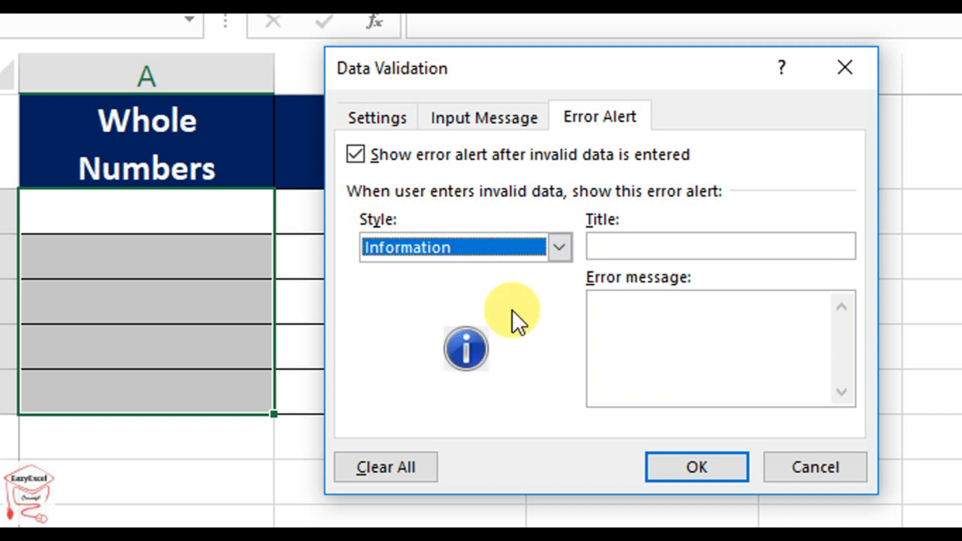
left_click(557, 247)
left_click(512, 274)
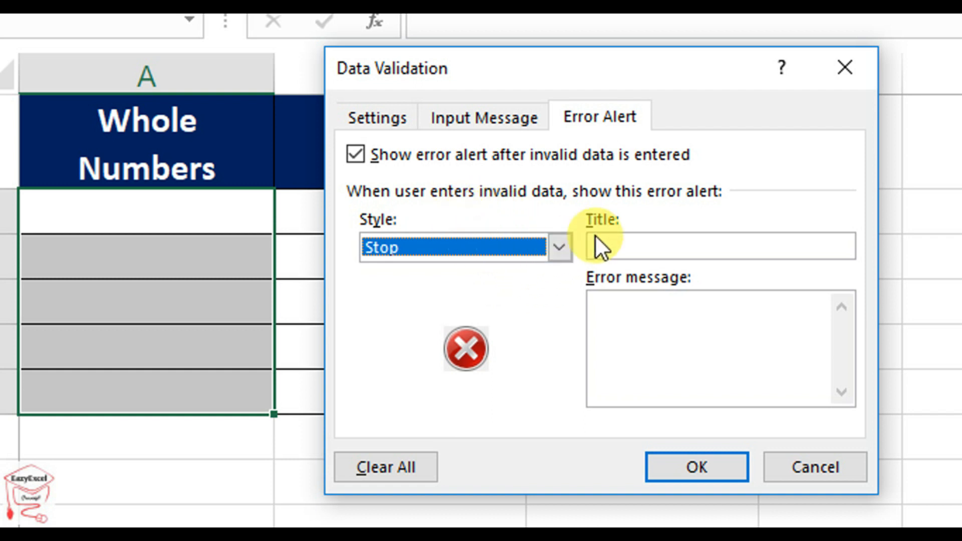
Set the error alert's title to "Invalid Input" and its error message to "Please select from 1 to 10".
left_click(604, 247)
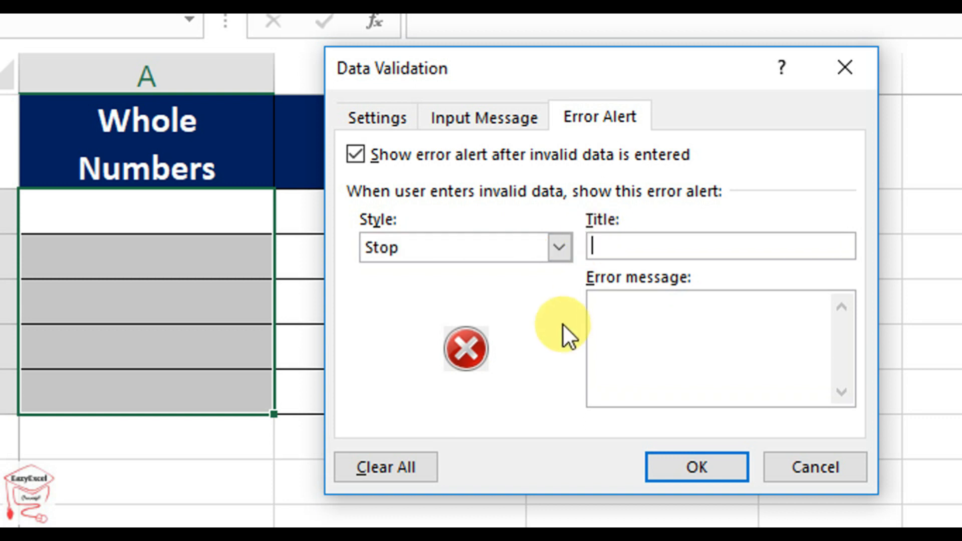
type("Invalid Input")
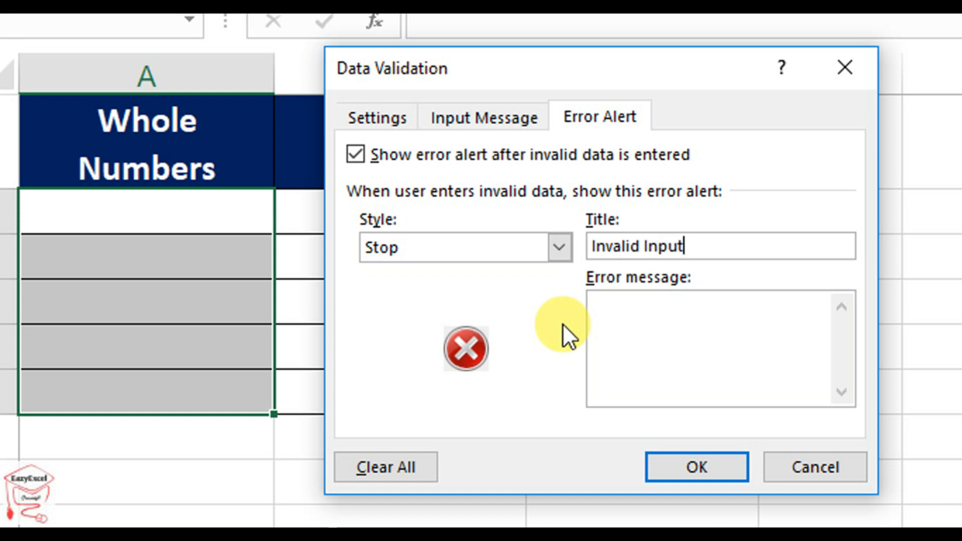
left_click(643, 324)
type("Please select from 1 to 10")
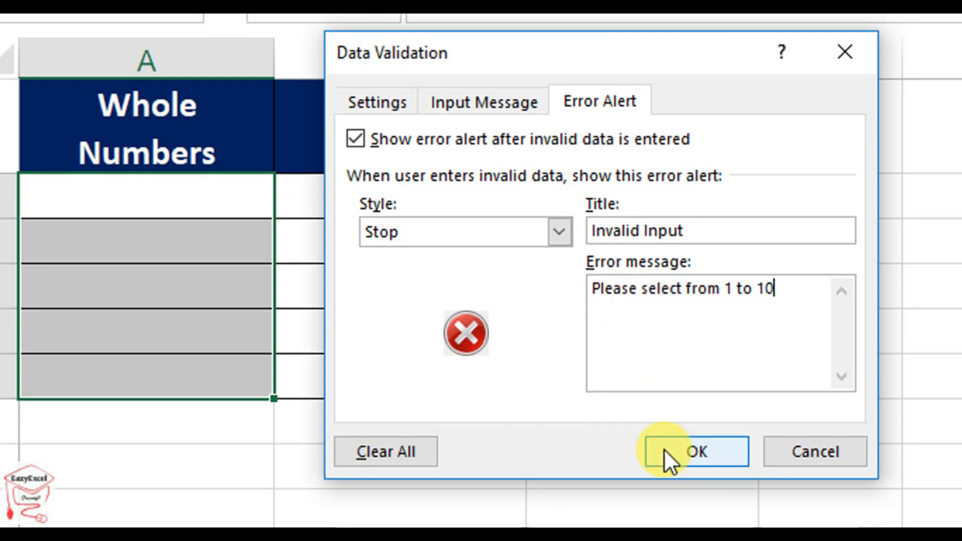
Review the validation criteria and apply the validation rule to the Whole Numbers cells.
left_click(425, 107)
left_click(397, 98)
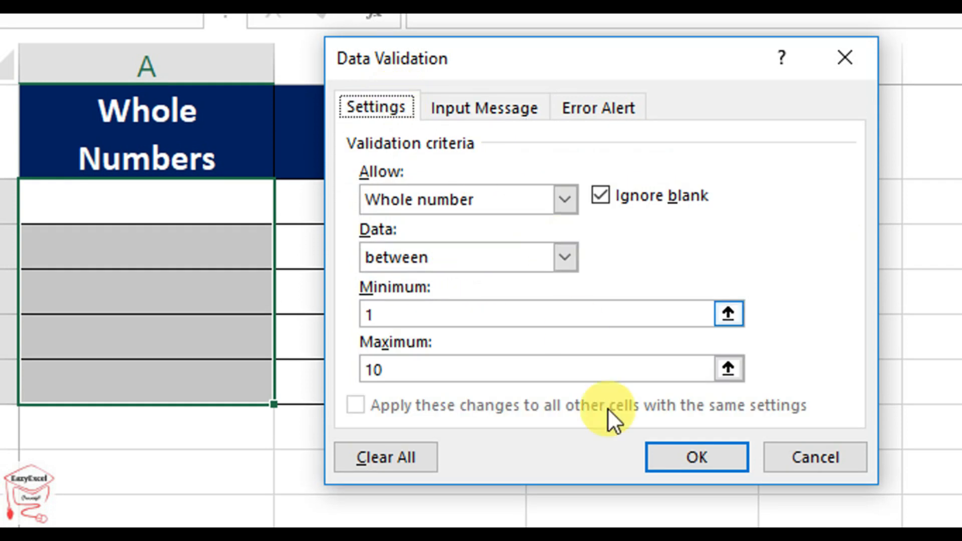
left_click(659, 451)
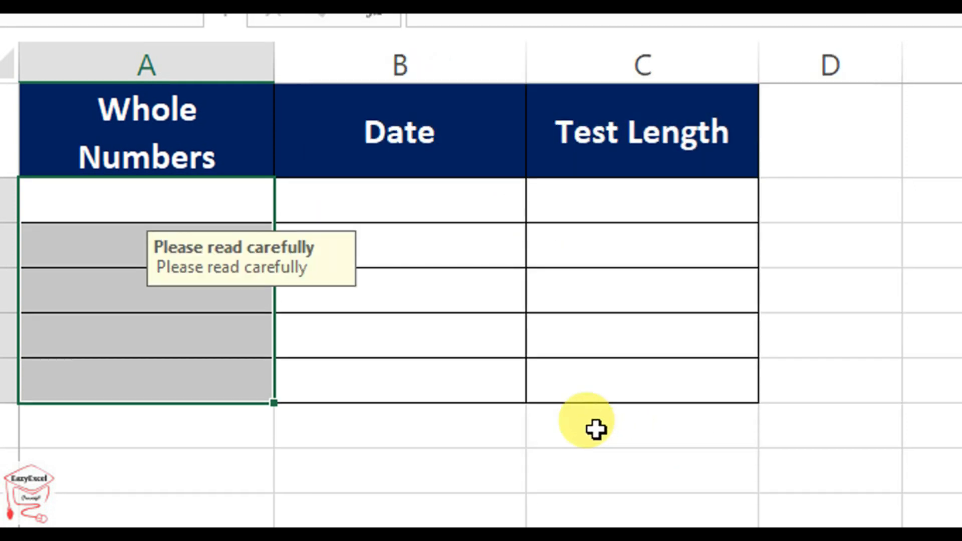
left_click(547, 396)
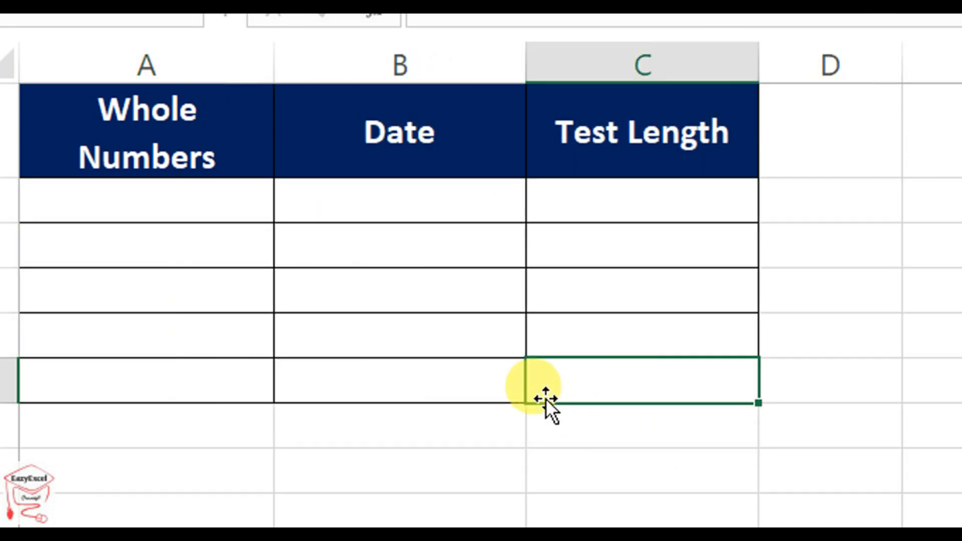
Enter 1 in cell A2 and 7 in cell A3 of the Whole Numbers column.
left_click(241, 194)
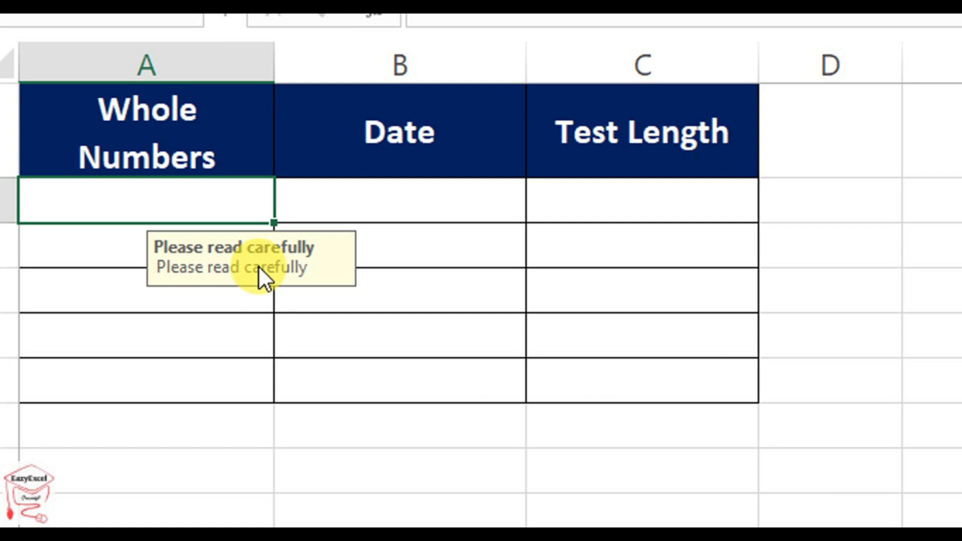
type("1")
left_click(155, 296)
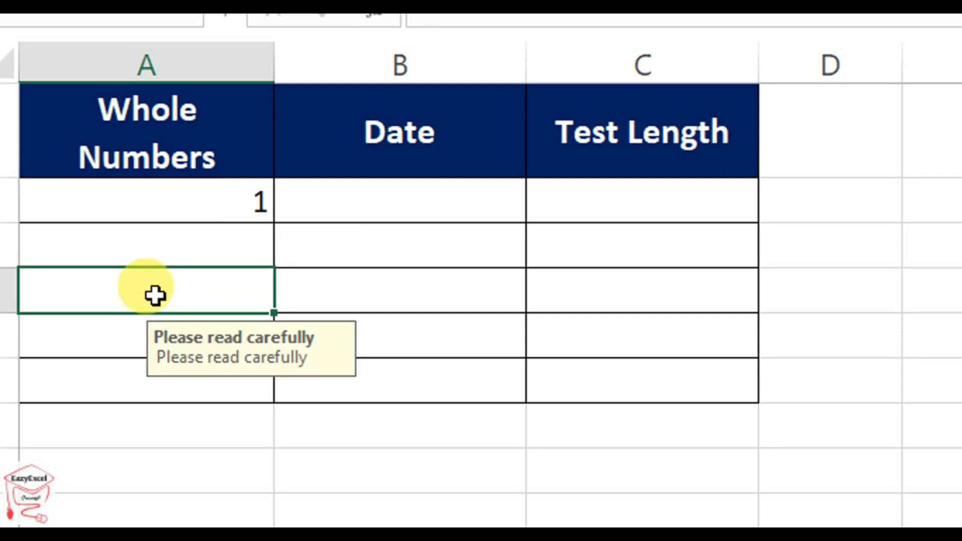
left_click(145, 257)
type("7")
left_click(376, 286)
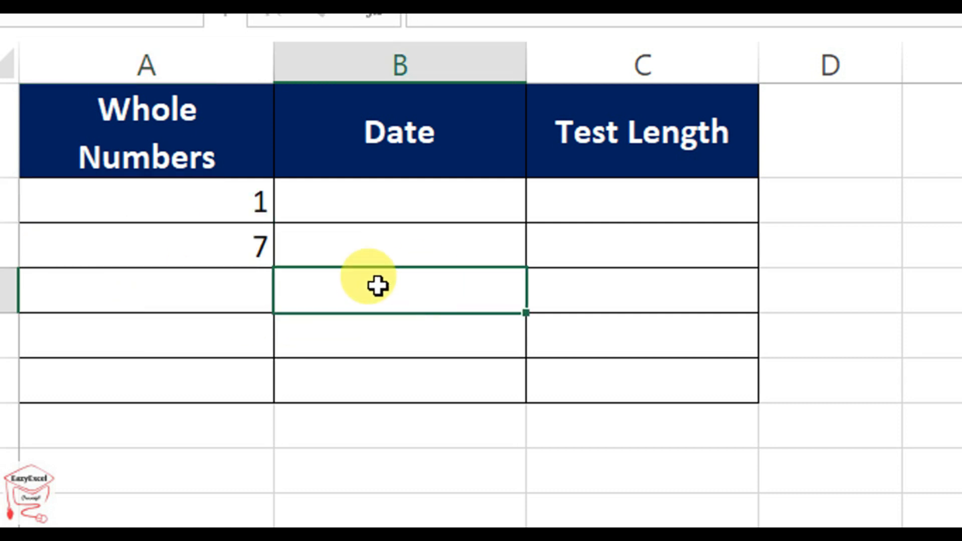
Test the validation by trying to enter the decimal 6.5 in cell A4.
left_click(262, 288)
type("6.5")
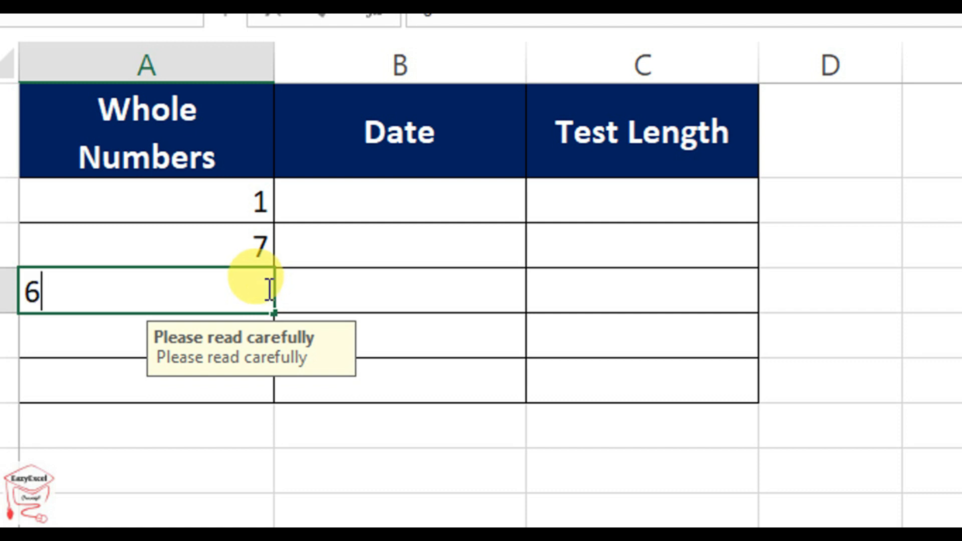
left_click(335, 290)
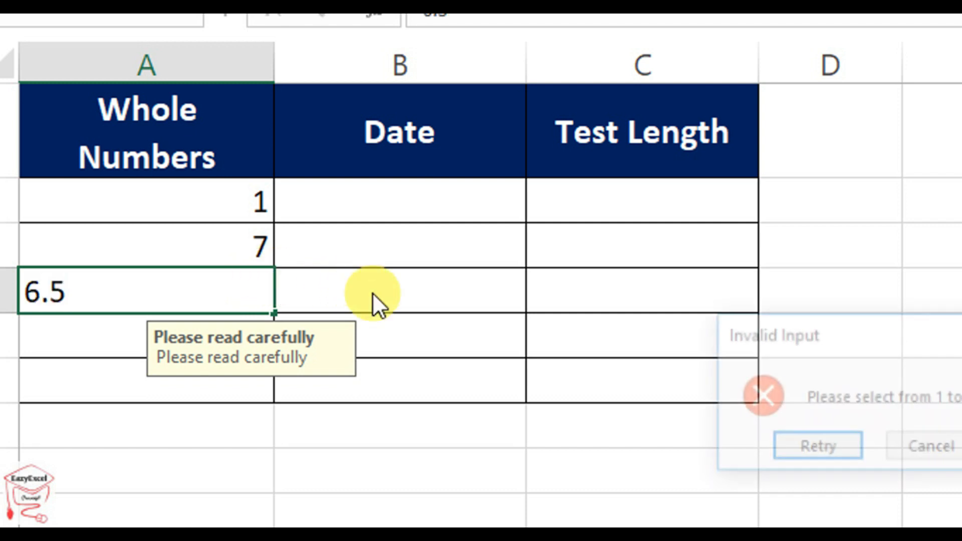
left_click_drag(794, 329, 473, 273)
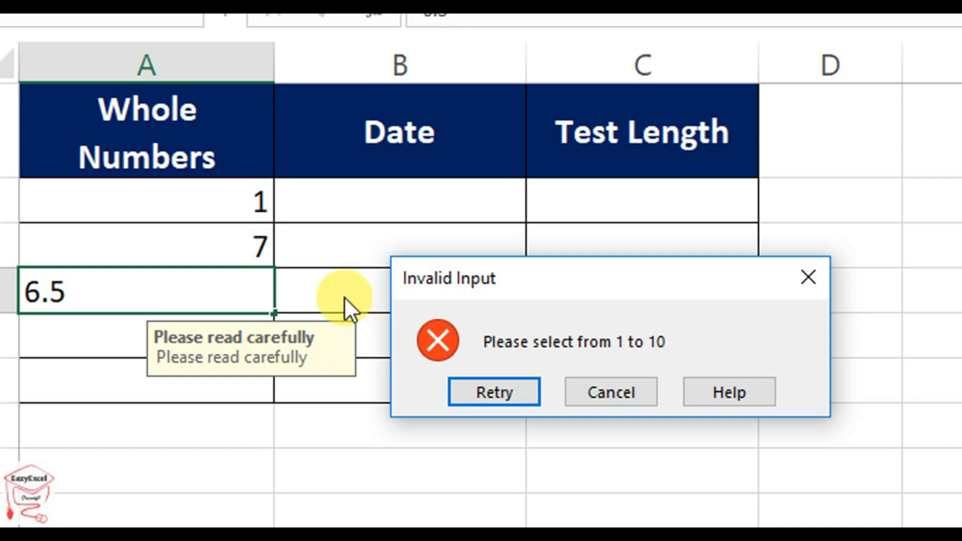
Retry the entry in cell A4 and change it to 6.
left_click(490, 396)
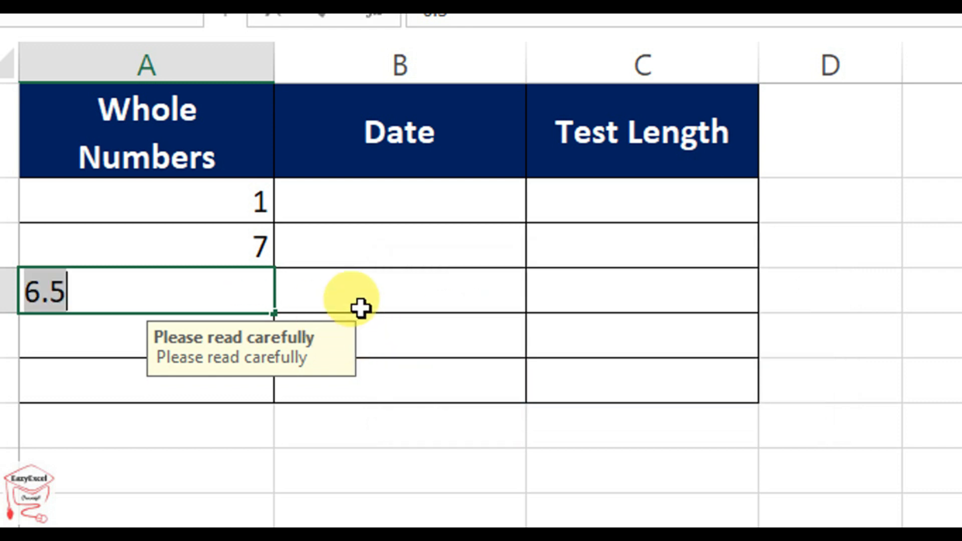
key("Right")
key("BackSpace")
key("BackSpace")
left_click(415, 270)
left_click(268, 295)
Test the validation by trying to enter the out-of-range number 13 in cell A5.
left_click(138, 334)
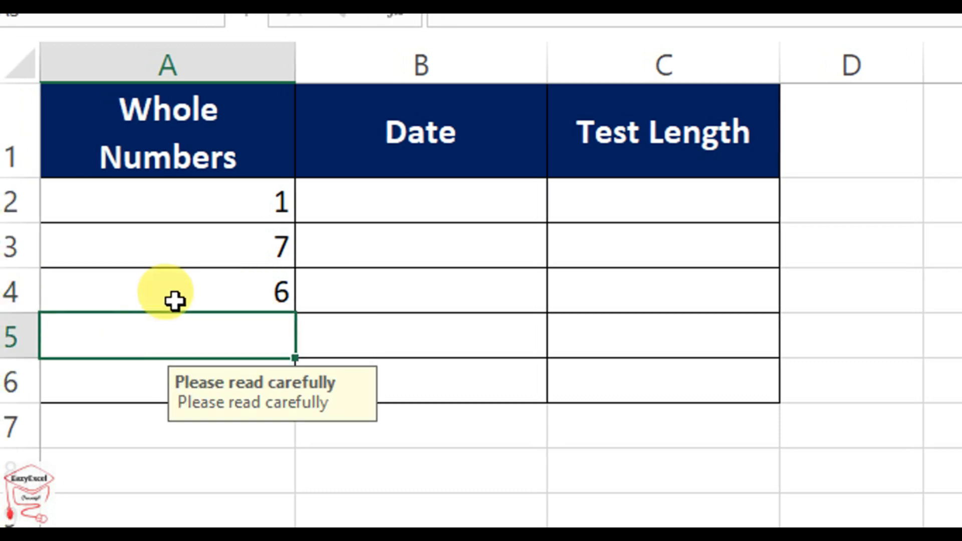
type("13")
left_click(538, 293)
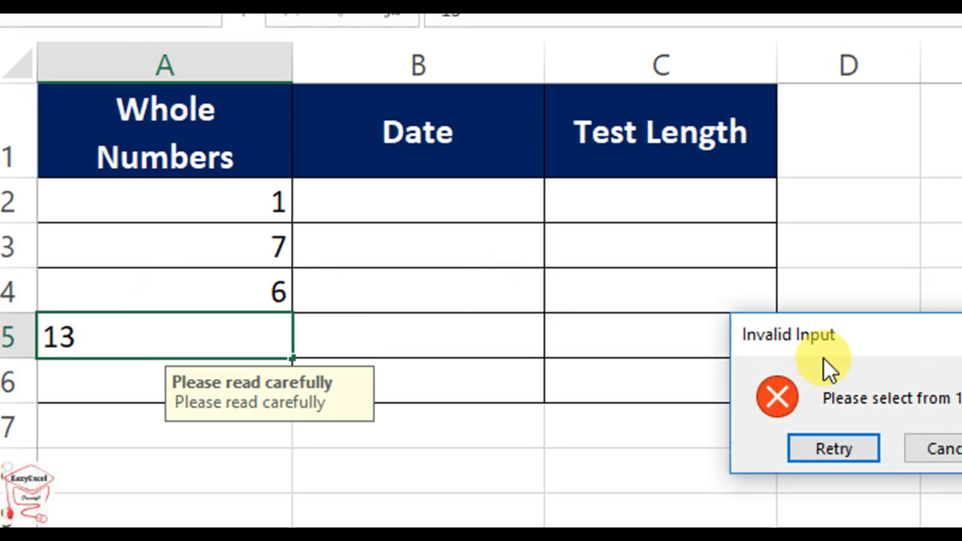
left_click_drag(824, 358, 469, 294)
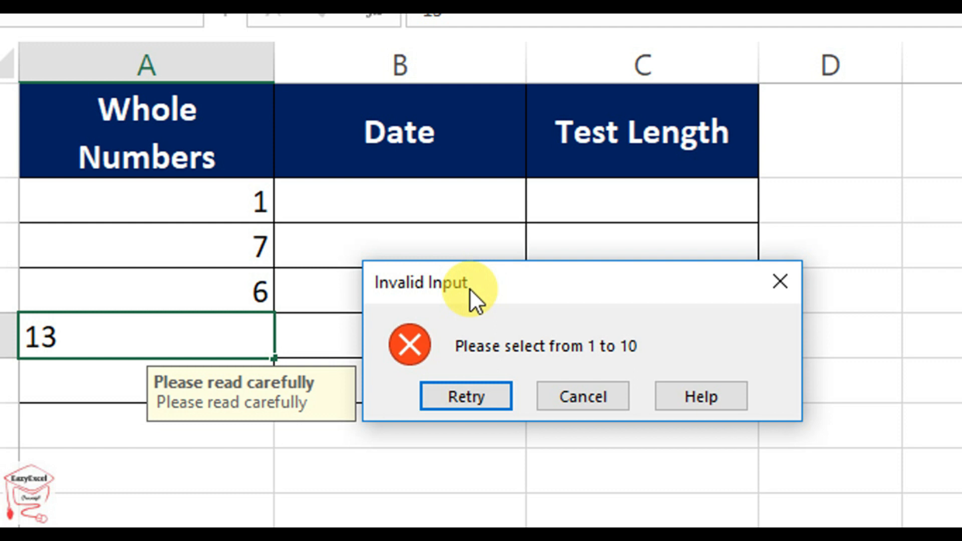
Retry the entry in cell A5 and change it to 10.
left_click(466, 394)
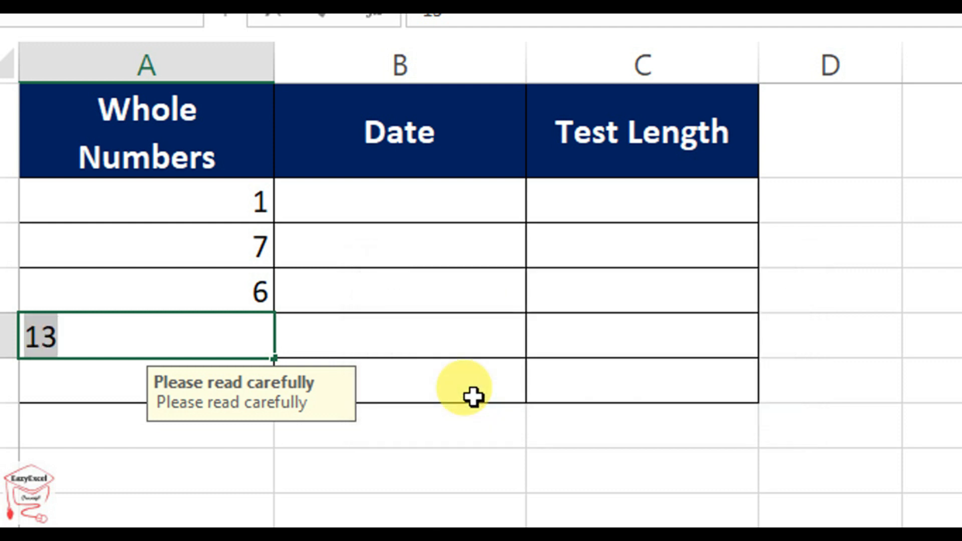
key("End")
key("BackSpace")
type("9")
key("BackSpace")
type("0")
left_click(550, 305)
Open the data validation settings for the Date column cells B2:B6, keeping the selected cells in view.
left_click(389, 221)
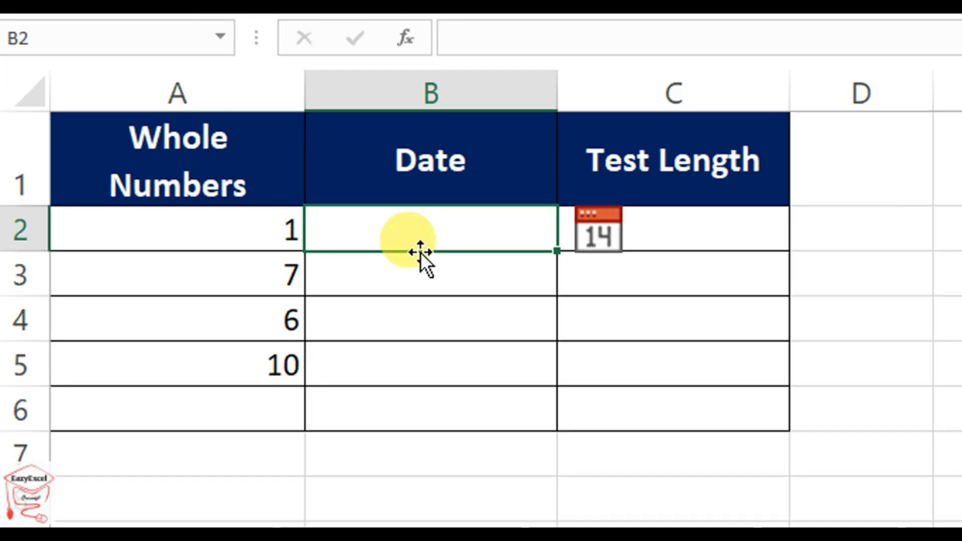
left_click_drag(444, 238, 454, 401)
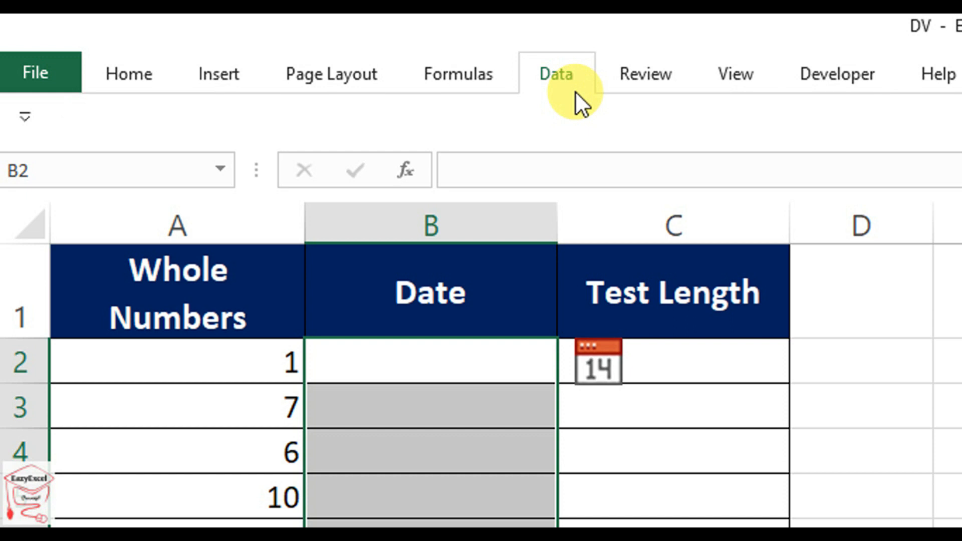
left_click(576, 90)
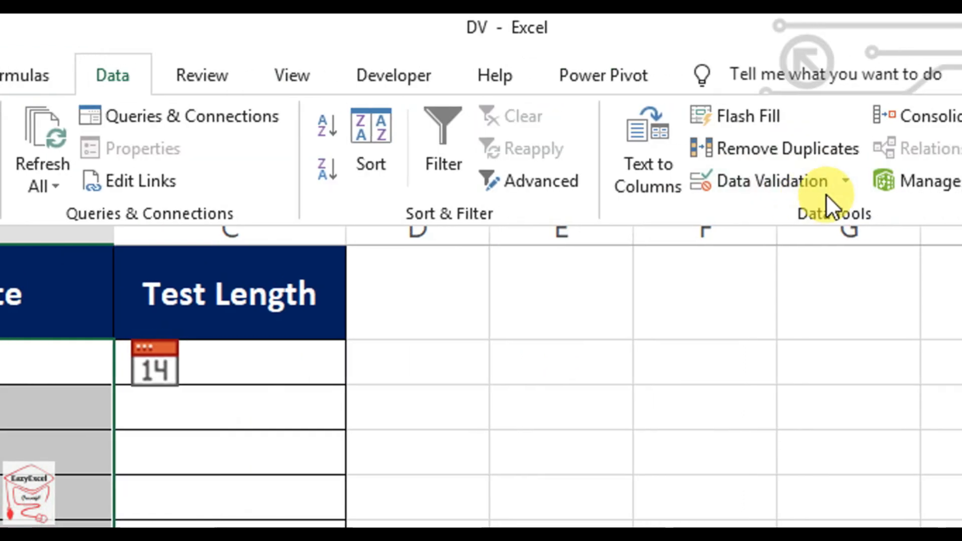
left_click(823, 182)
left_click(800, 215)
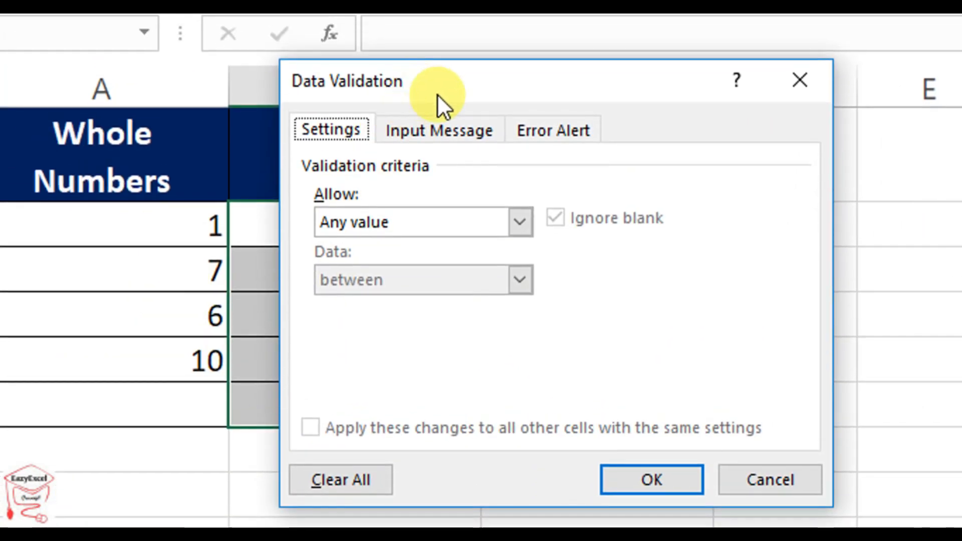
left_click_drag(437, 94, 633, 127)
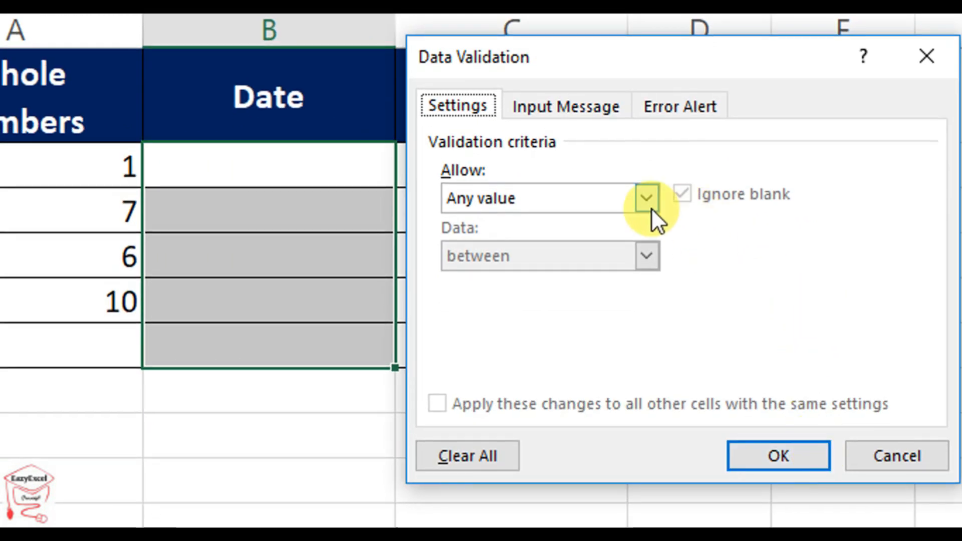
Try the Decimal validation criterion with the between condition for the Date cells.
left_click(707, 257)
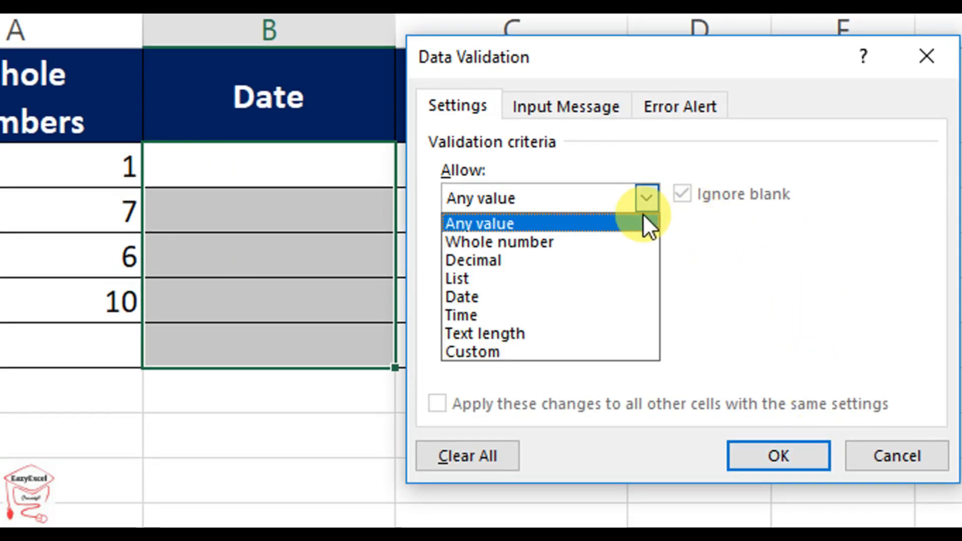
left_click(624, 261)
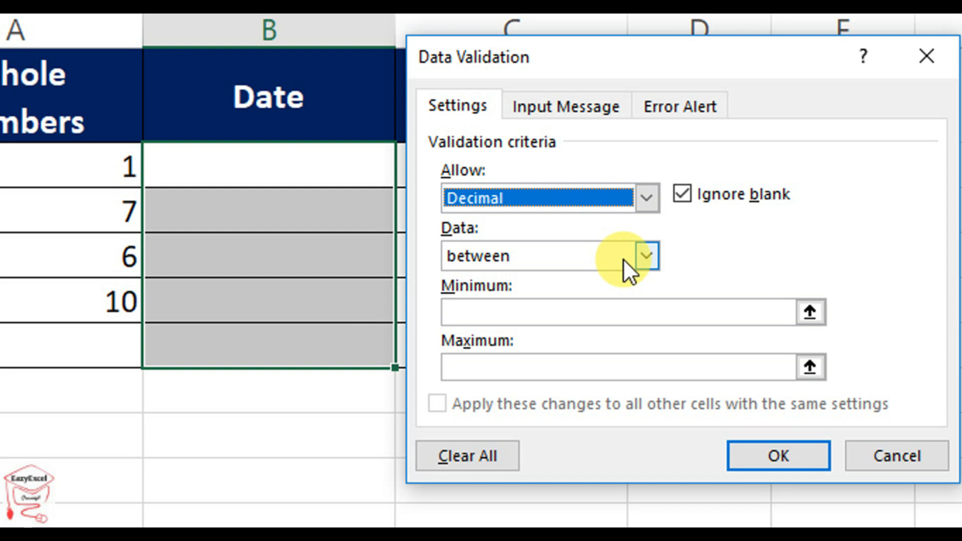
left_click(476, 258)
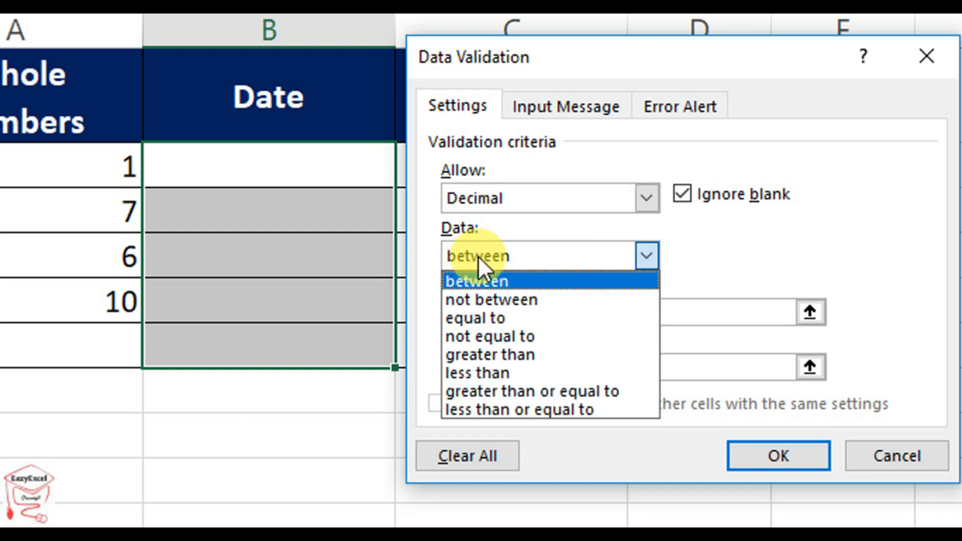
left_click(495, 277)
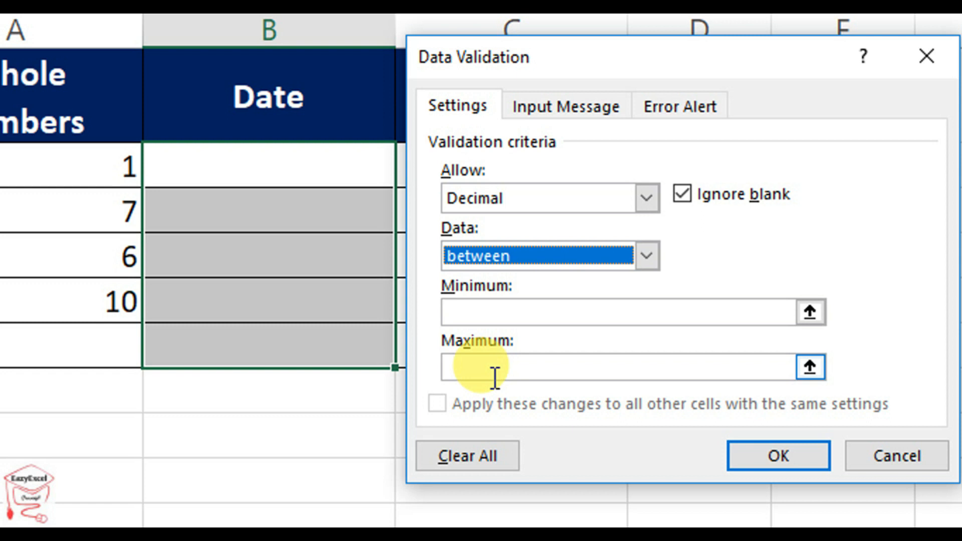
Set the validation to allow Date values with the between condition.
left_click(649, 205)
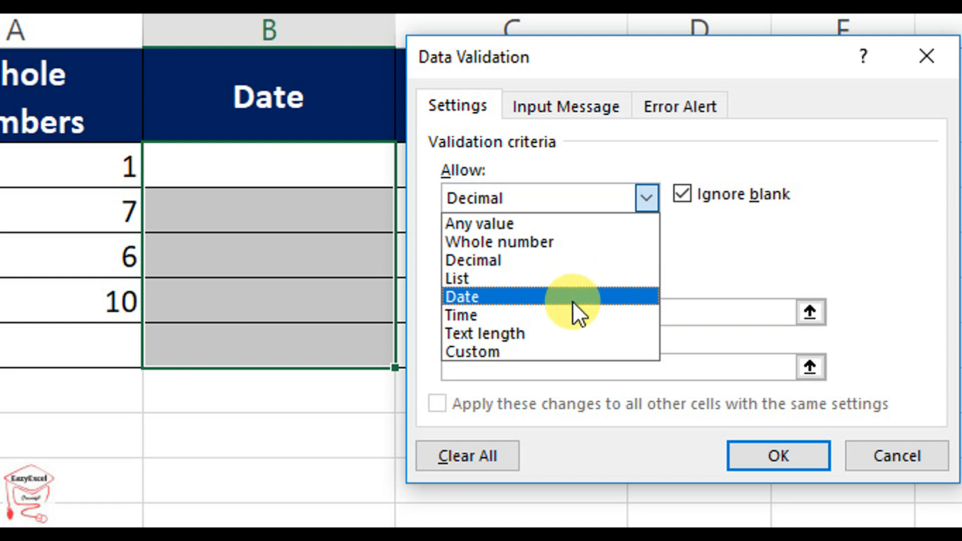
left_click(575, 297)
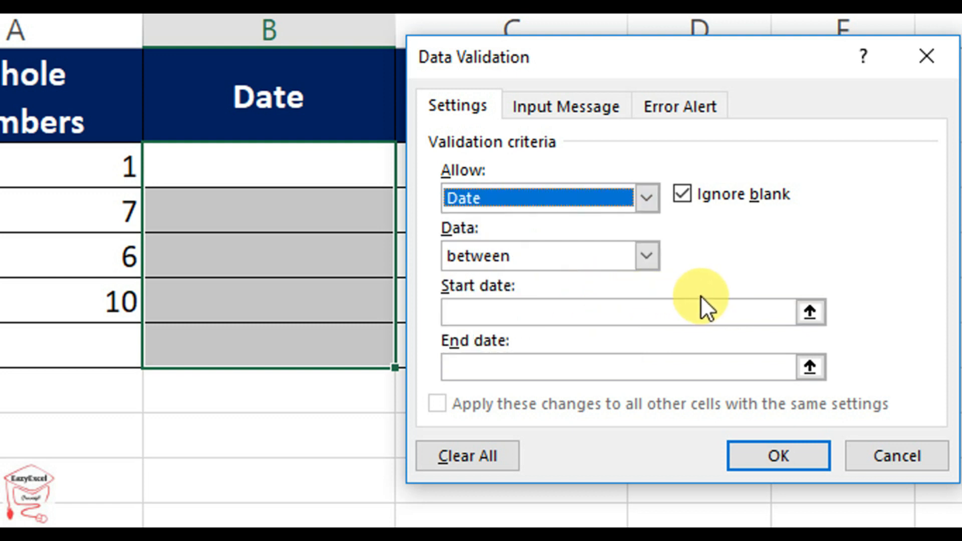
left_click(650, 258)
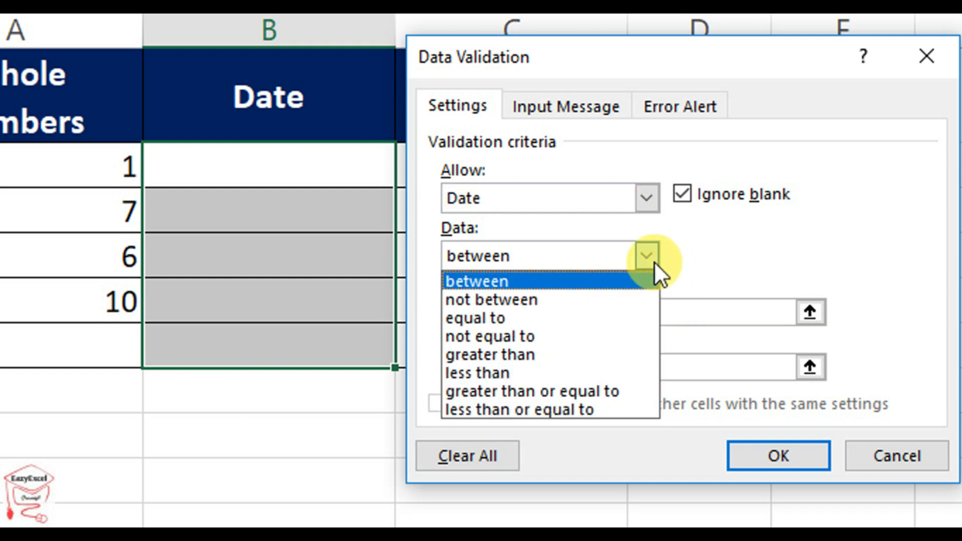
left_click(614, 281)
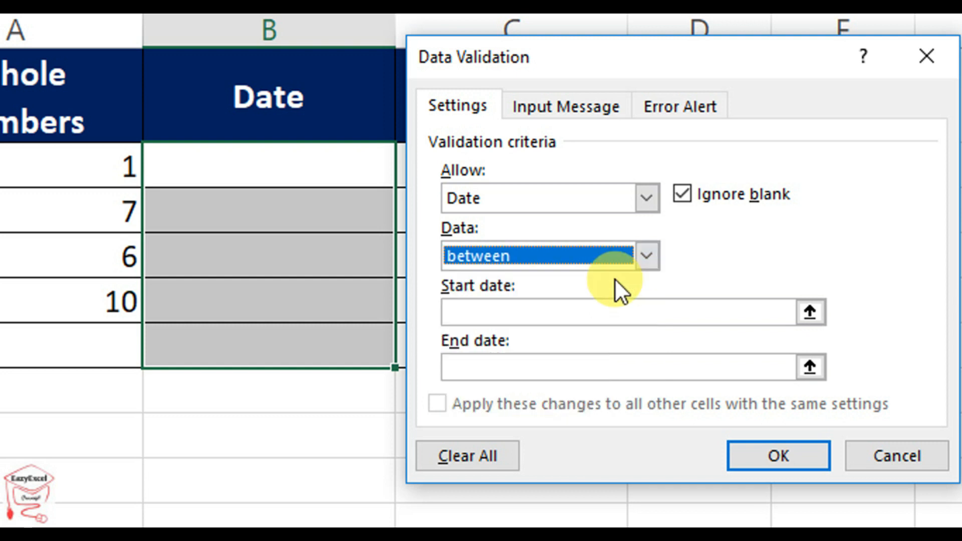
Set the start date to 1/1/2019 and the end date to 1/1/2020, and apply the date validation.
left_click(616, 315)
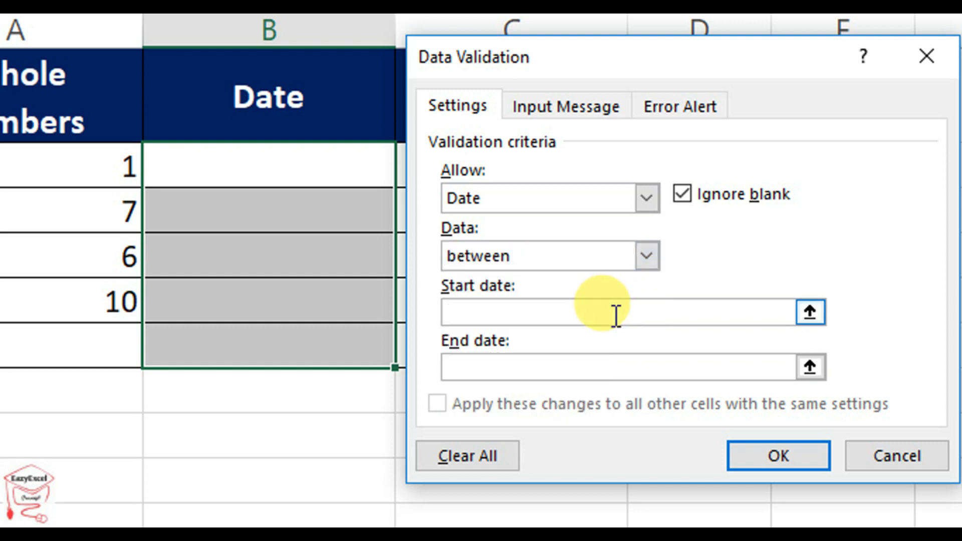
type("1/1/2019")
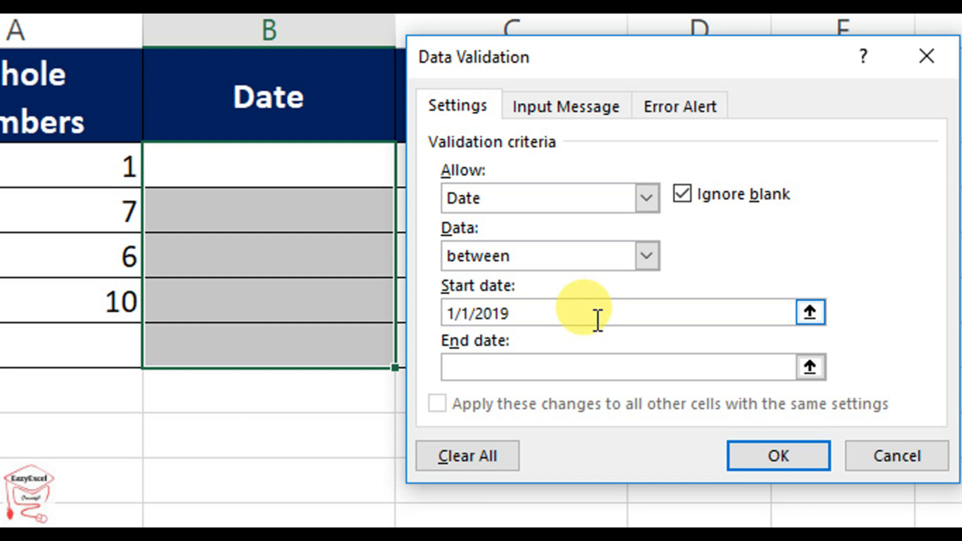
left_click(585, 357)
type("1/")
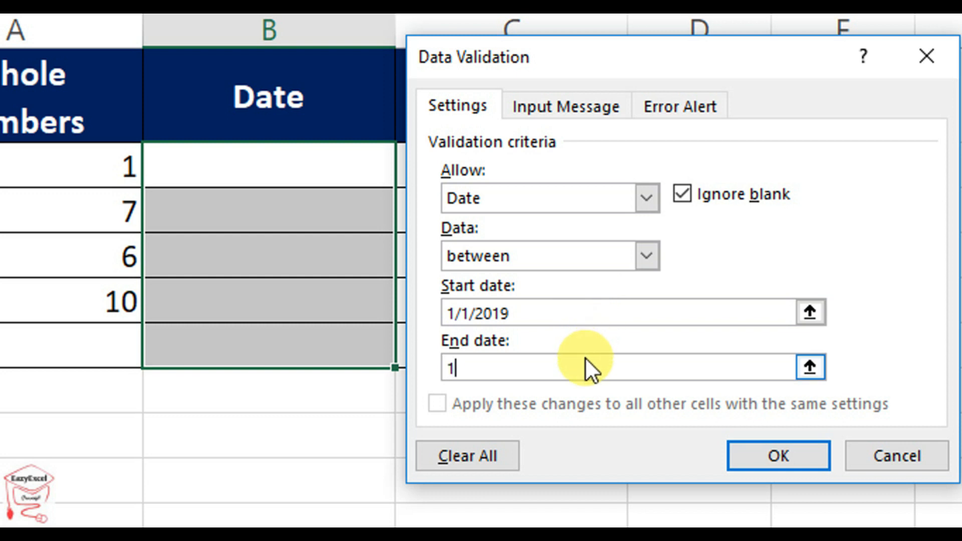
type("1/")
type("2020")
left_click(474, 101)
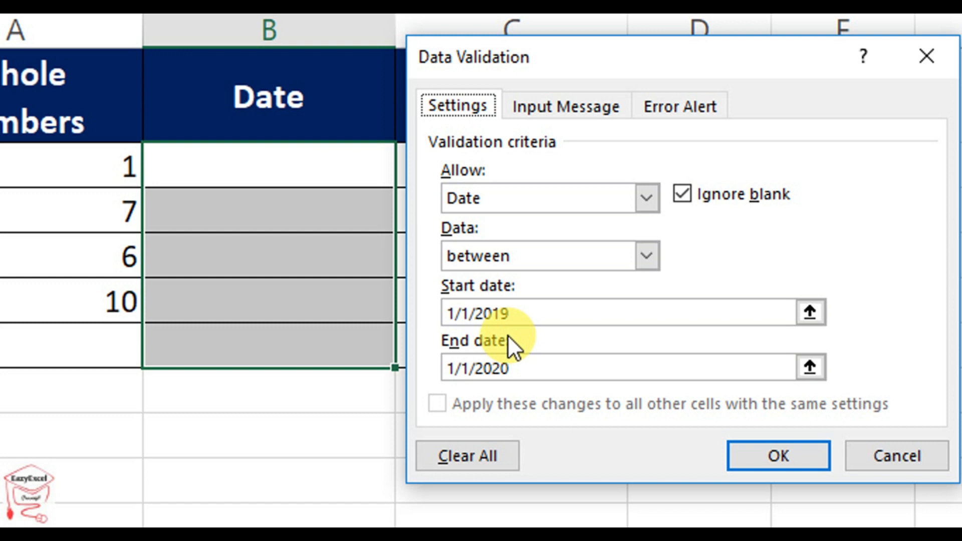
left_click(737, 453)
Test the date validation by entering 1/1/2021 in cell B2.
left_click(325, 185)
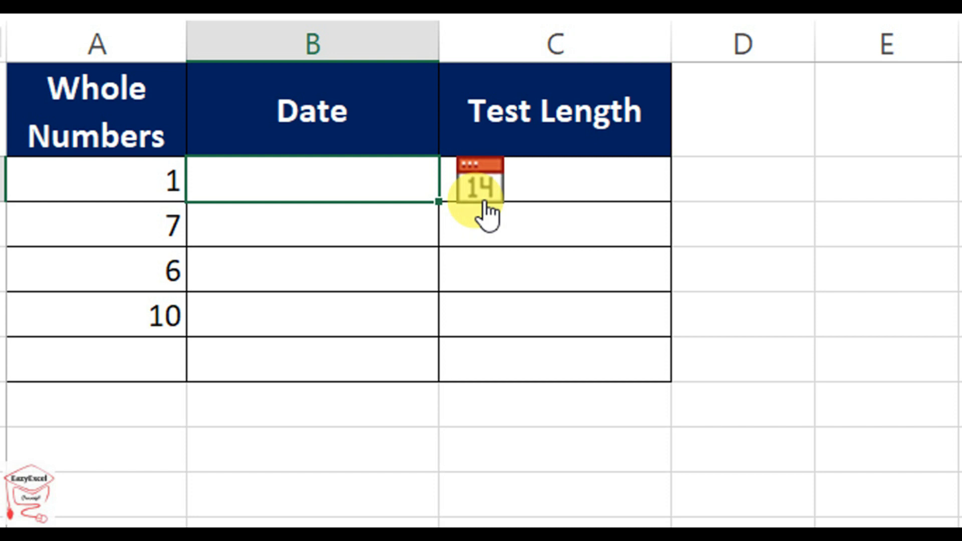
double_click(404, 176)
type("1/1")
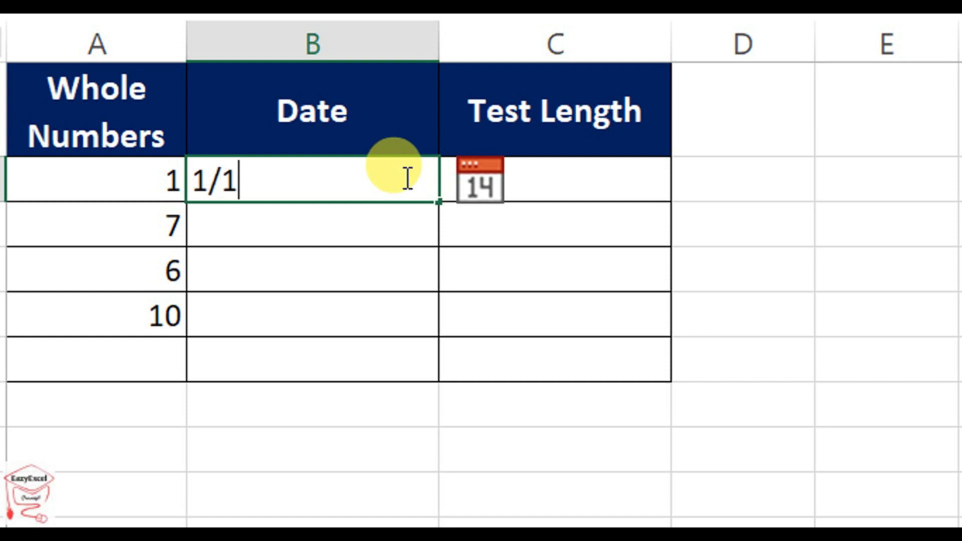
type("/2021")
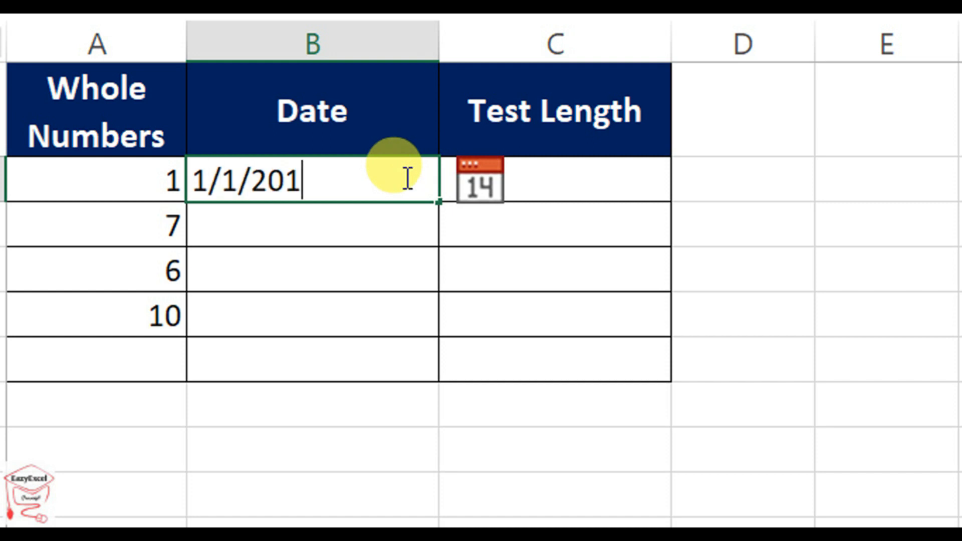
key("BackSpace")
type("21")
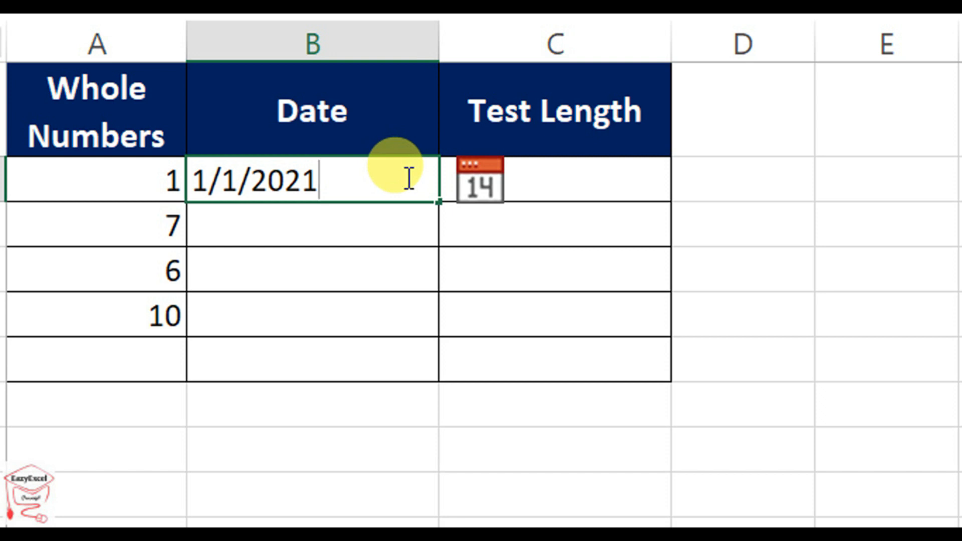
left_click(558, 251)
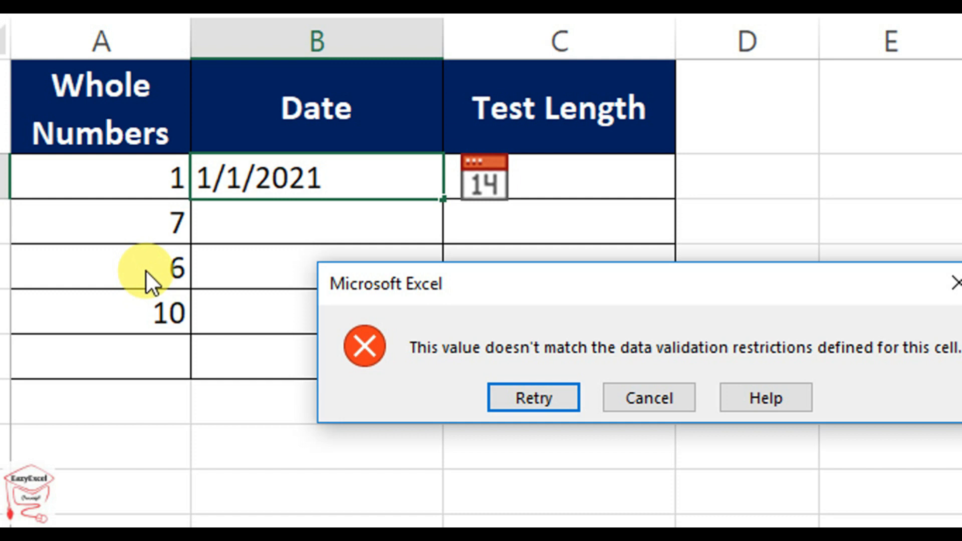
Retry the entry in cell B2 and change the date to 1/1/2020.
left_click(488, 384)
left_click(369, 182)
key("BackSpace")
type("0")
left_click(438, 255)
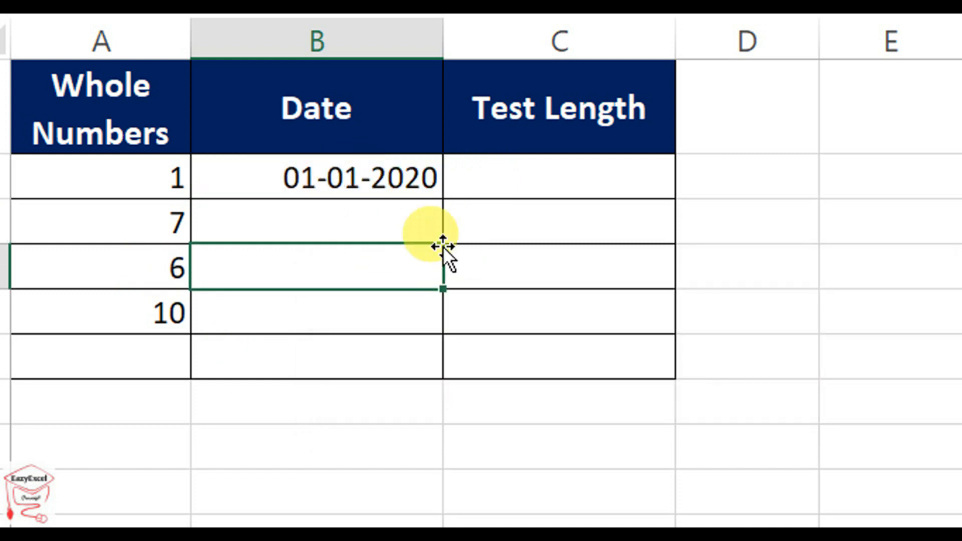
Enter the date 12/8/2019 in cell B3 of the Date column.
left_click(361, 224)
double_click(362, 224)
type("12/8/")
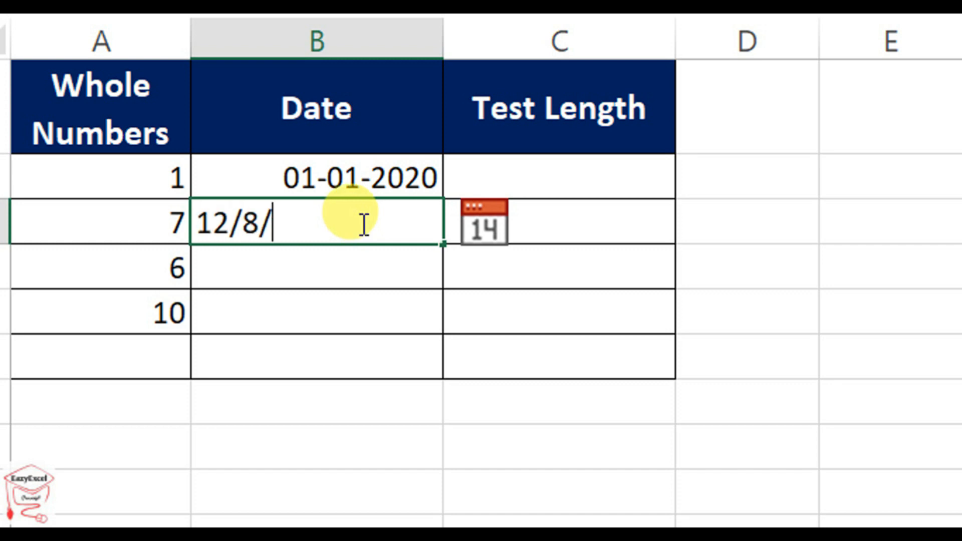
type("2019")
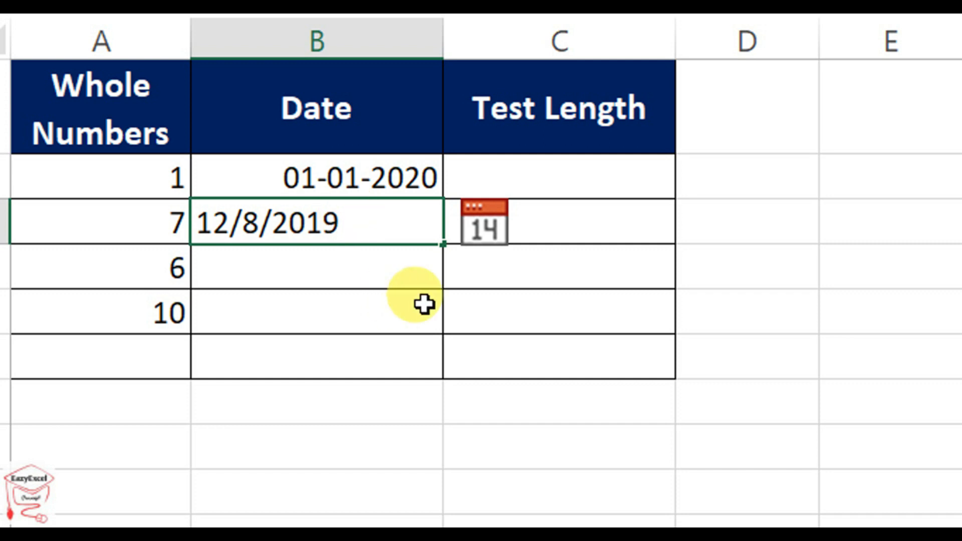
left_click(468, 303)
Try changing the date in cell B3 to 12-08-2018, keeping the edited cell in view.
left_click(393, 223)
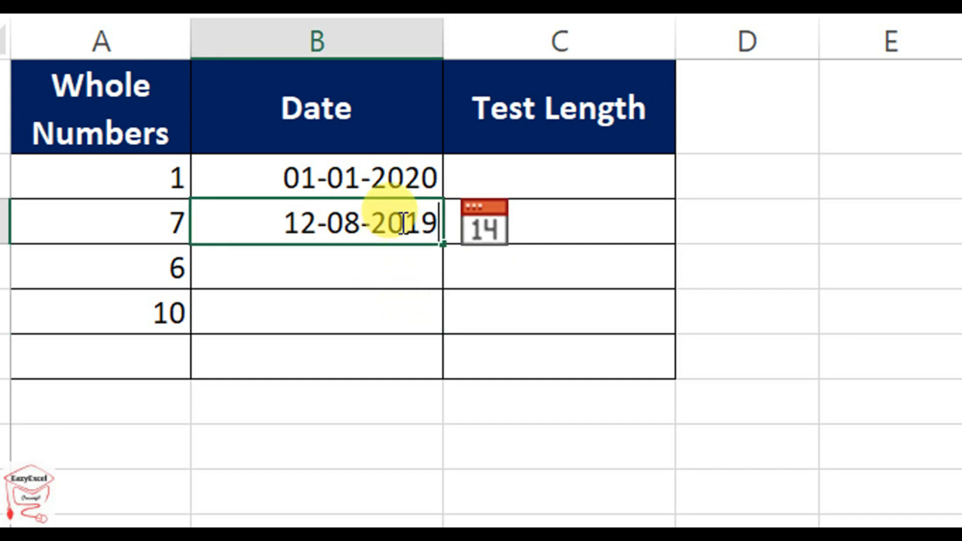
key("BackSpace")
type("8")
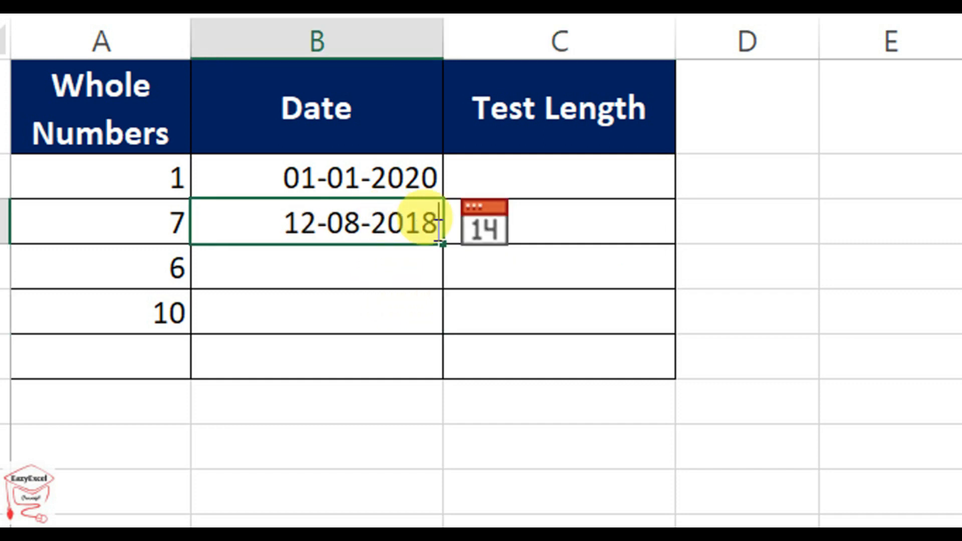
left_click(501, 351)
left_click_drag(897, 319, 637, 318)
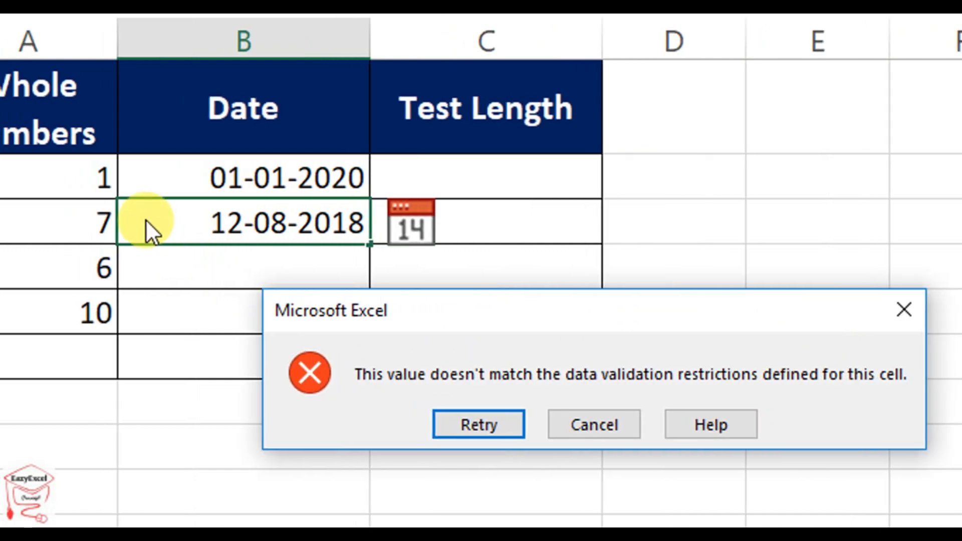
Retry the entry in cell B3 and set its date back to 12-08-2019.
left_click(458, 425)
left_click(365, 228)
key("BackSpace")
type("9")
left_click(406, 301)
left_click_drag(262, 176, 184, 190)
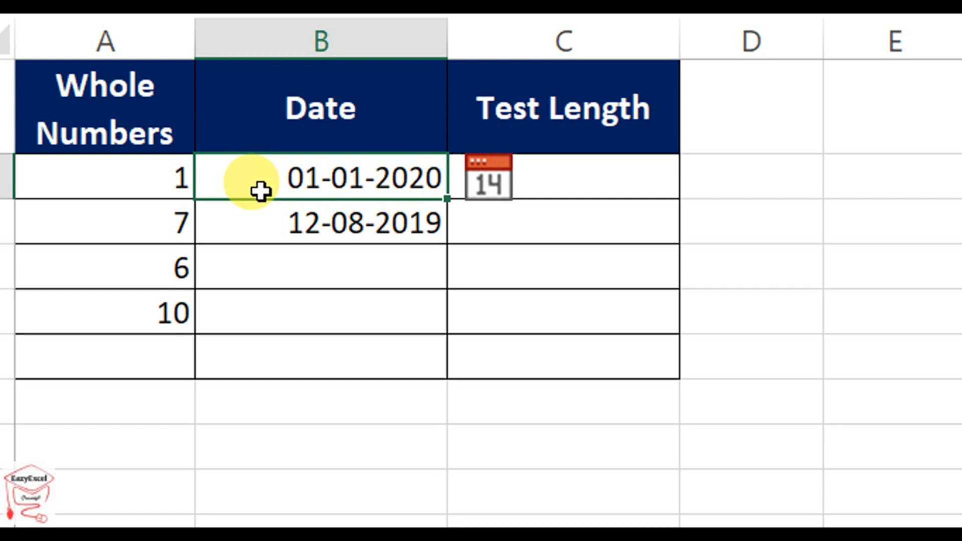
Open the data validation settings for the Test Length cells C2:C6.
left_click_drag(509, 171, 499, 333)
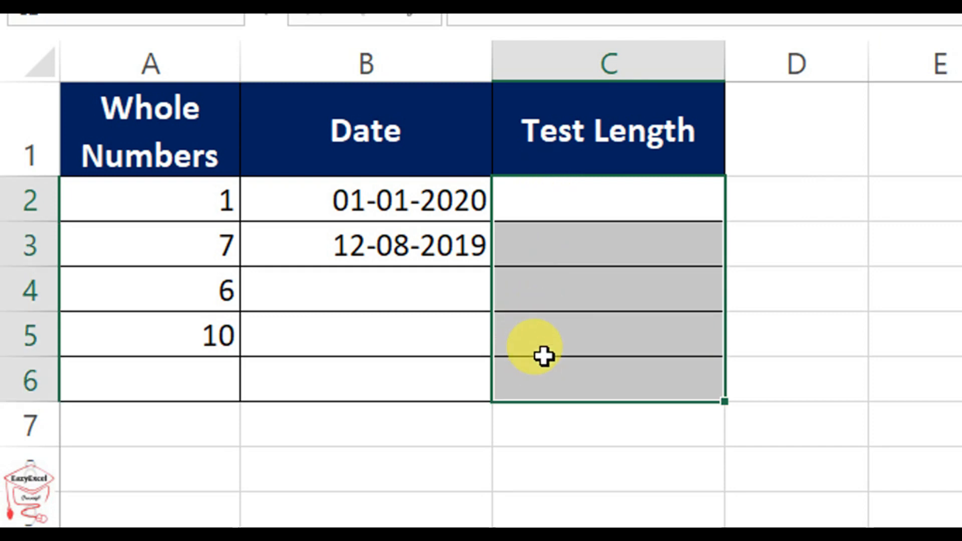
left_click(580, 86)
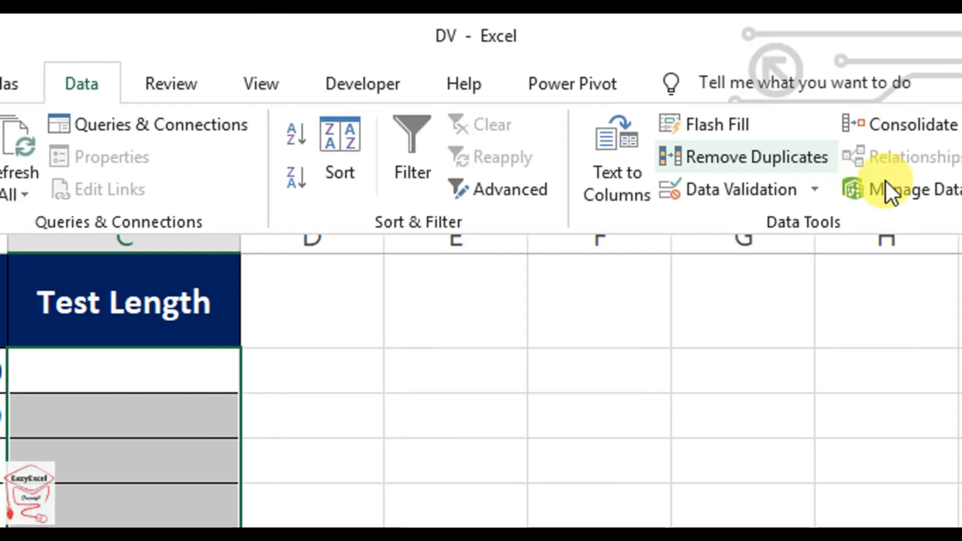
left_click(817, 191)
left_click(813, 220)
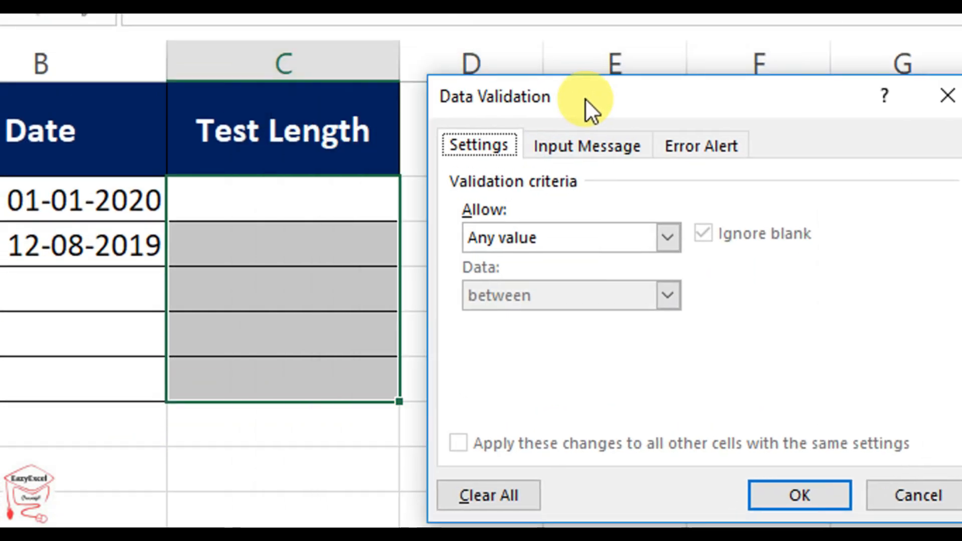
Try the Time validation criterion with the between condition for the Test Length cells.
left_click(568, 246)
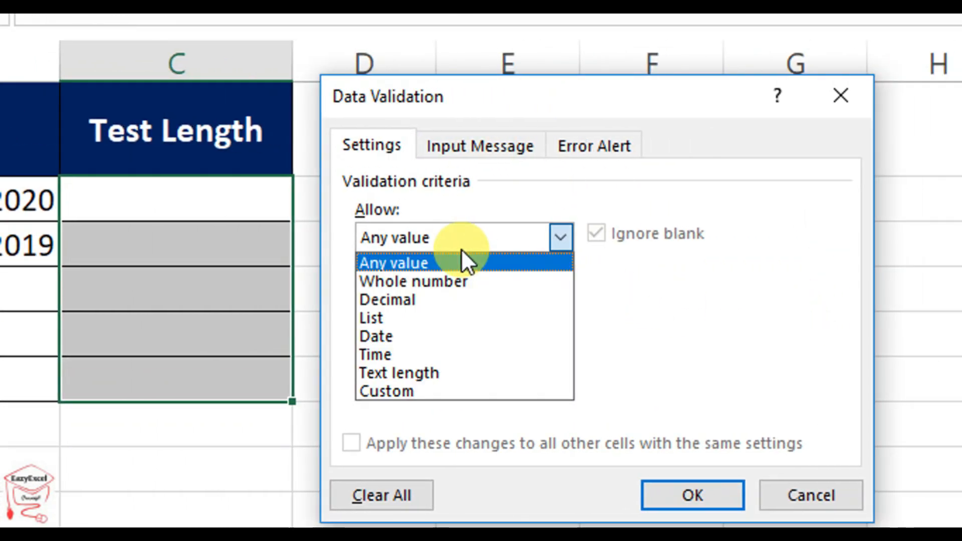
left_click(441, 354)
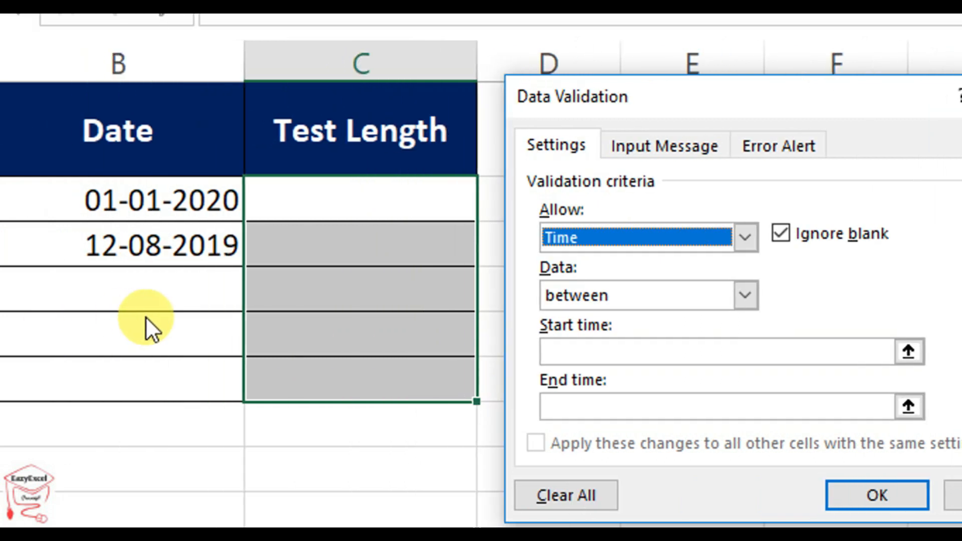
left_click(603, 303)
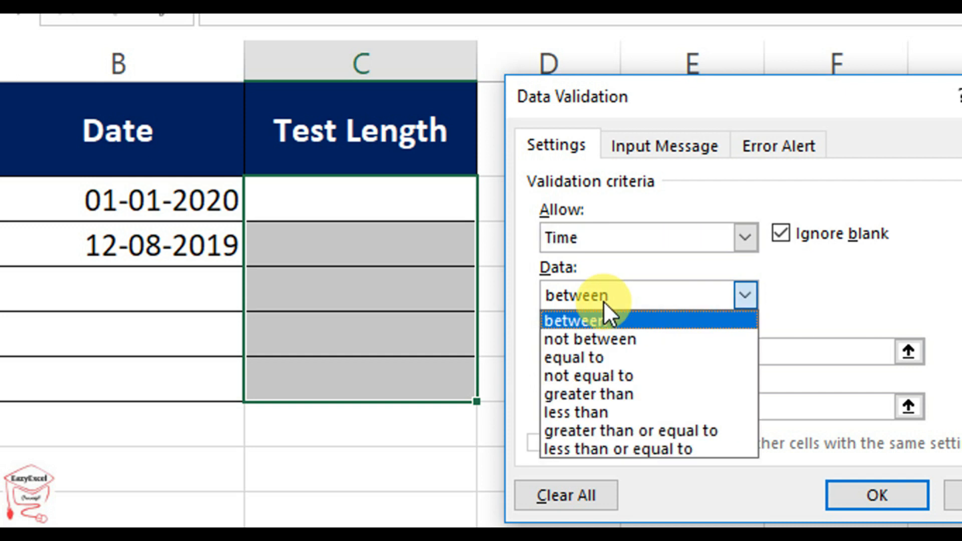
left_click(599, 321)
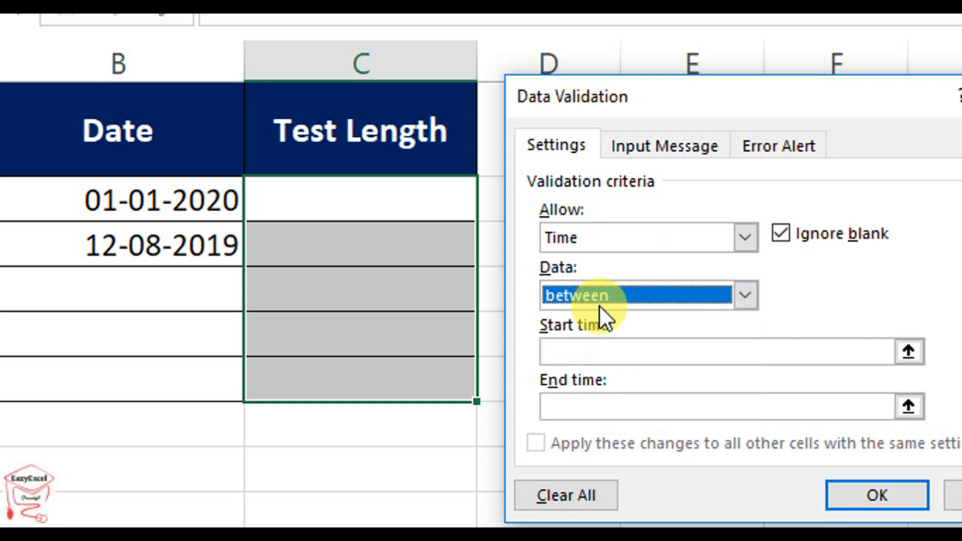
left_click(589, 356)
left_click(580, 404)
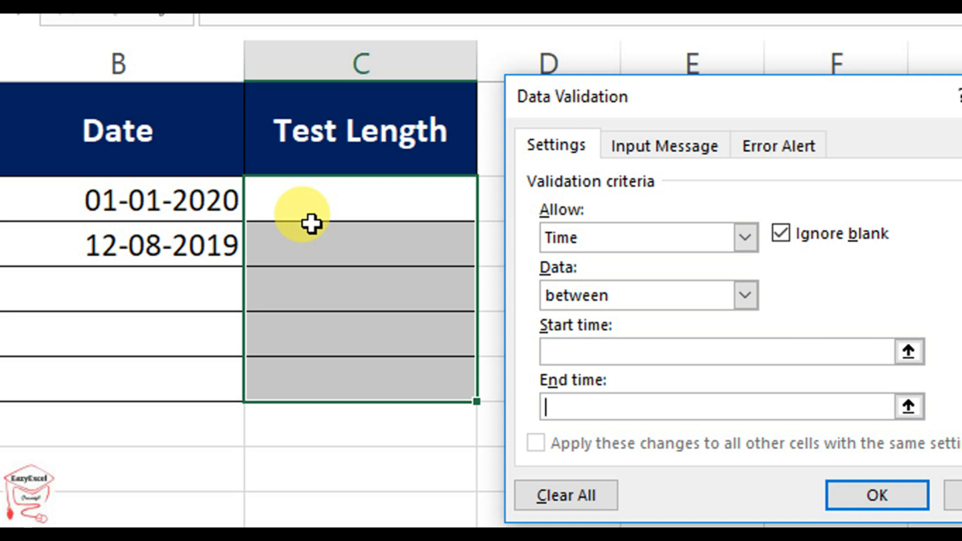
Restrict the Test Length cells to a text length between a minimum of 3 and a maximum of 5.
left_click(563, 236)
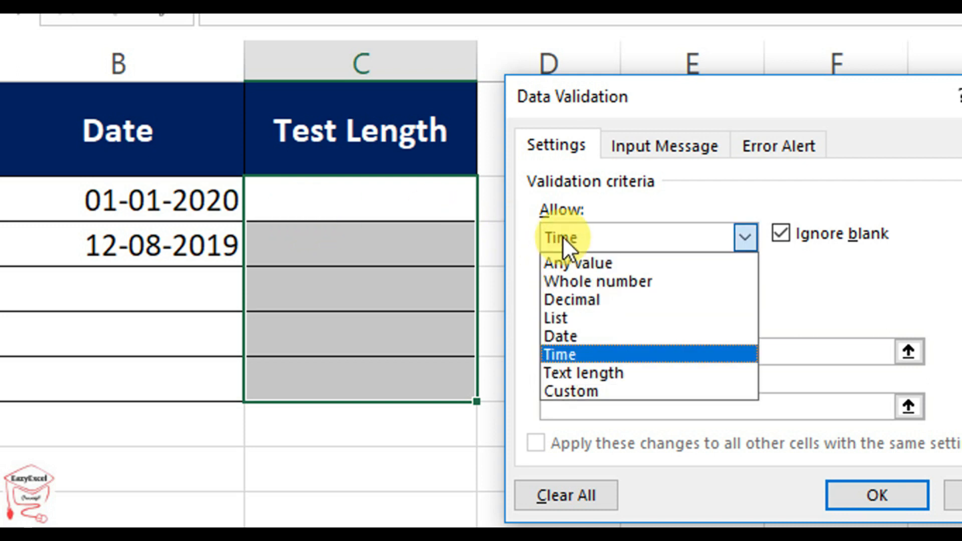
left_click(582, 373)
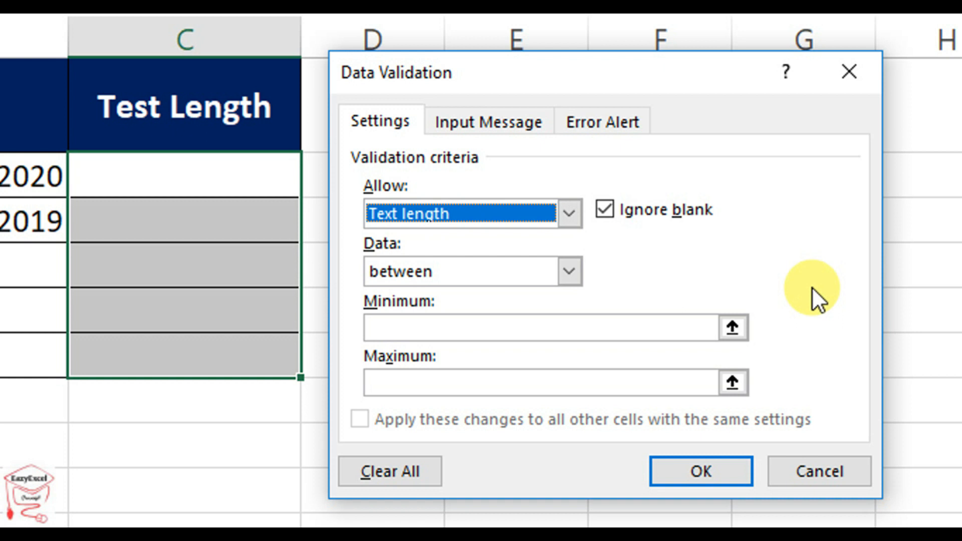
left_click(525, 260)
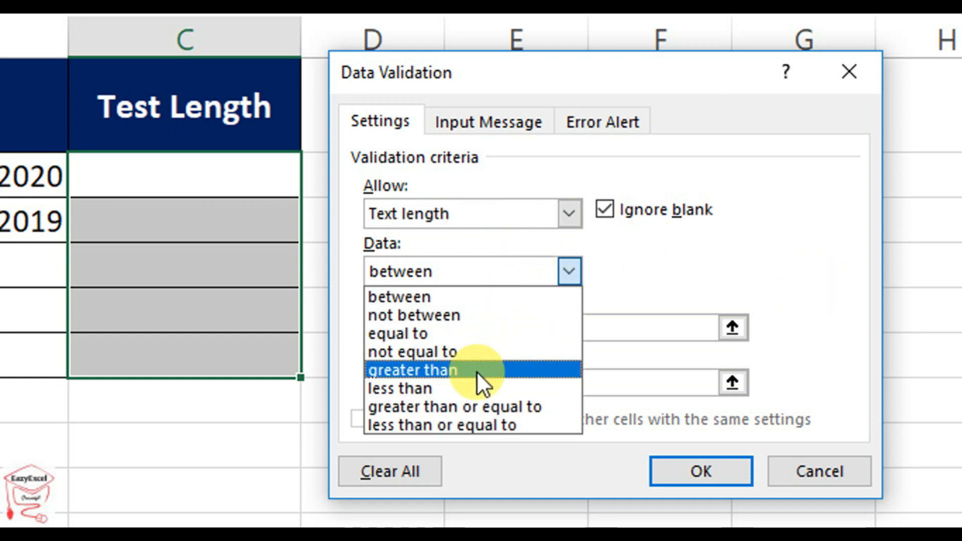
left_click(441, 301)
left_click(434, 331)
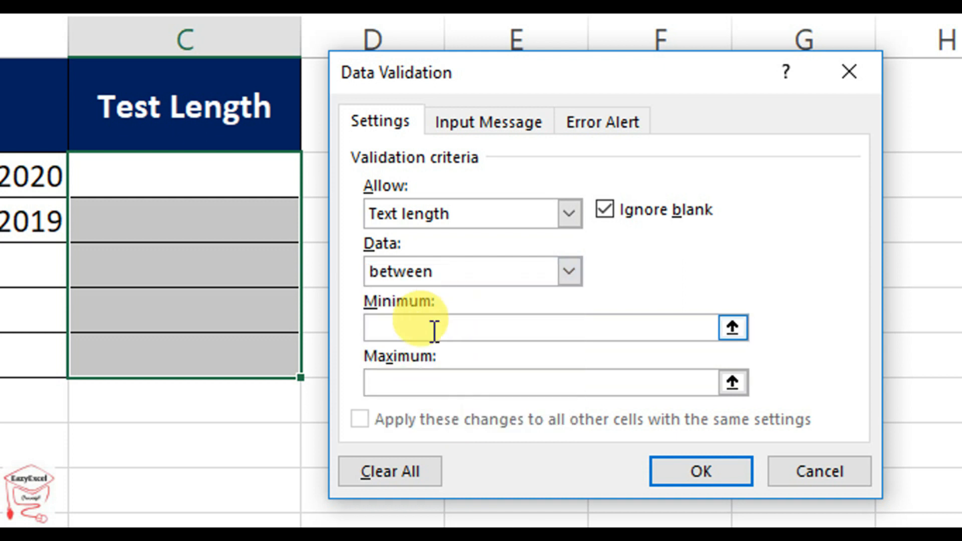
type("3")
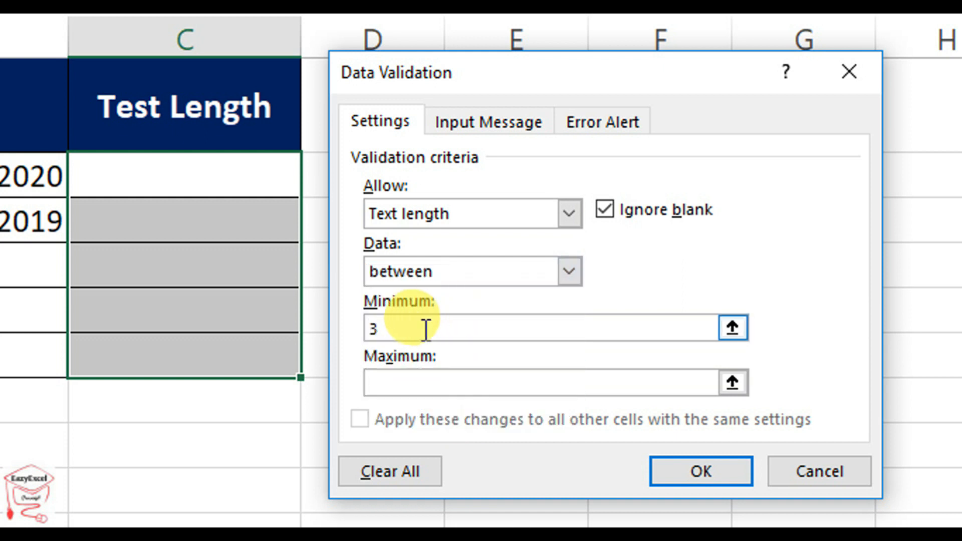
left_click(434, 376)
type("5")
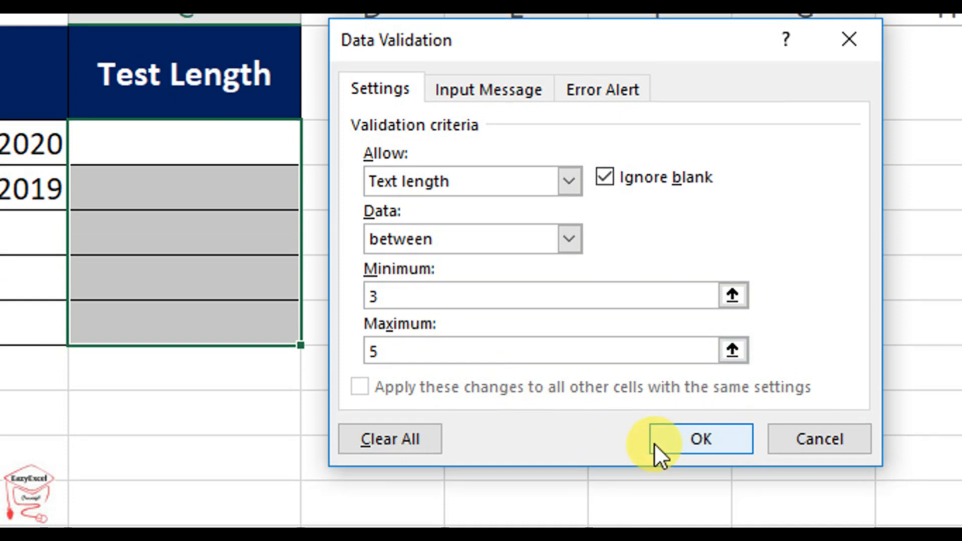
left_click(657, 444)
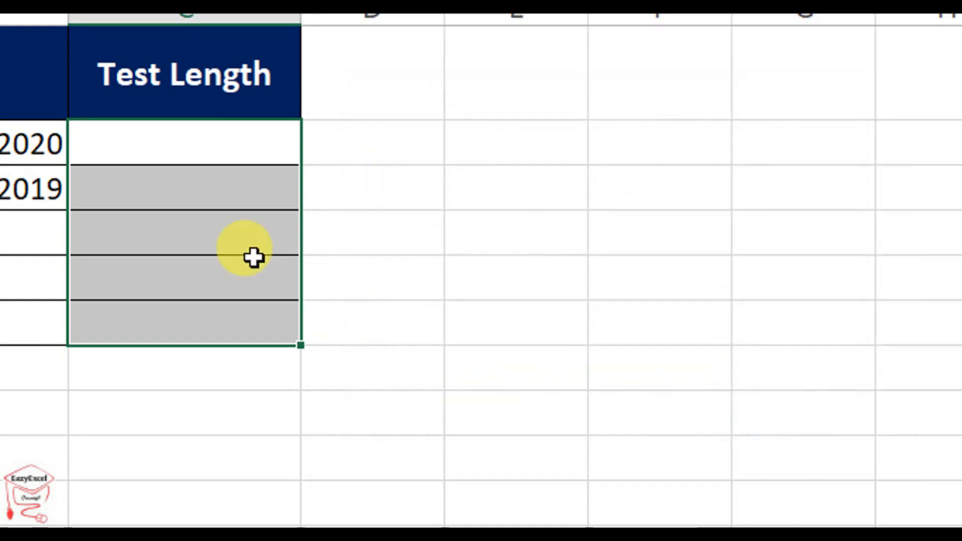
Enter Yes in cell C2 of the Test Length column.
left_click(220, 188)
left_click(196, 143)
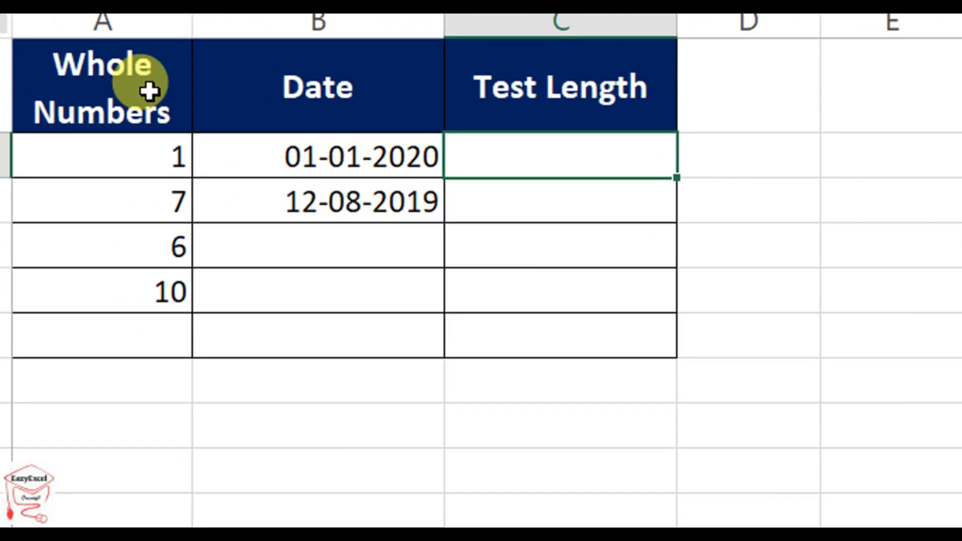
type("Yes")
left_click(528, 270)
Test the text length validation by entering No in cell C3, keeping the cells in view.
left_click(525, 200)
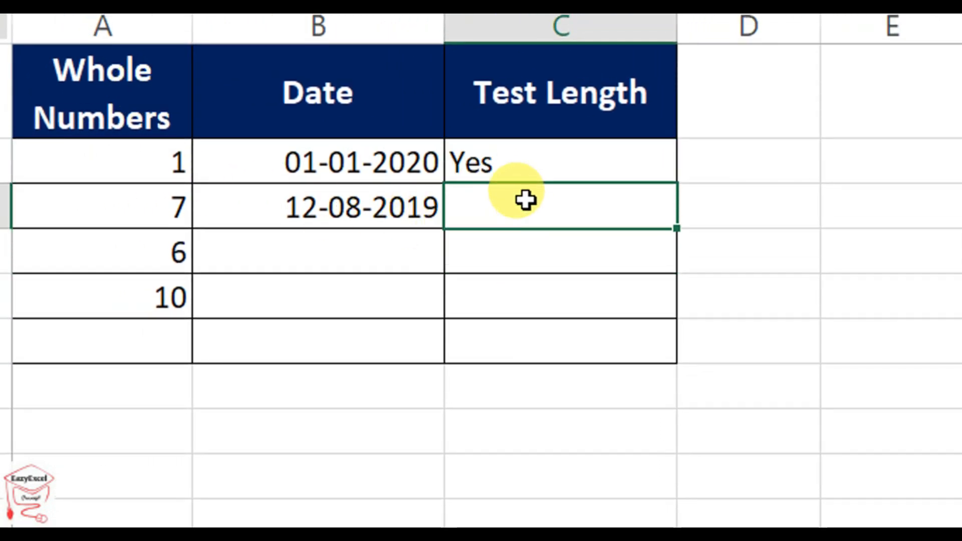
type("No")
key("Return")
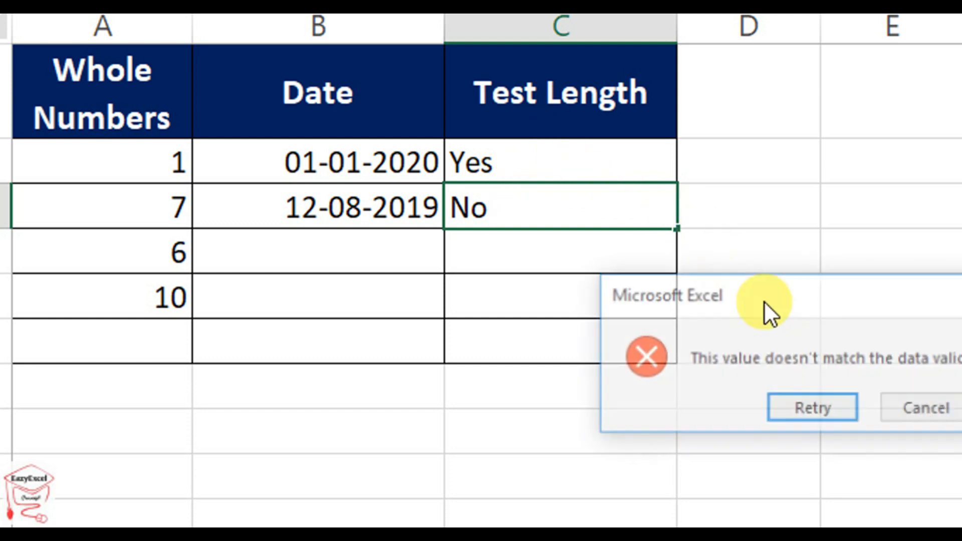
left_click_drag(627, 305, 469, 381)
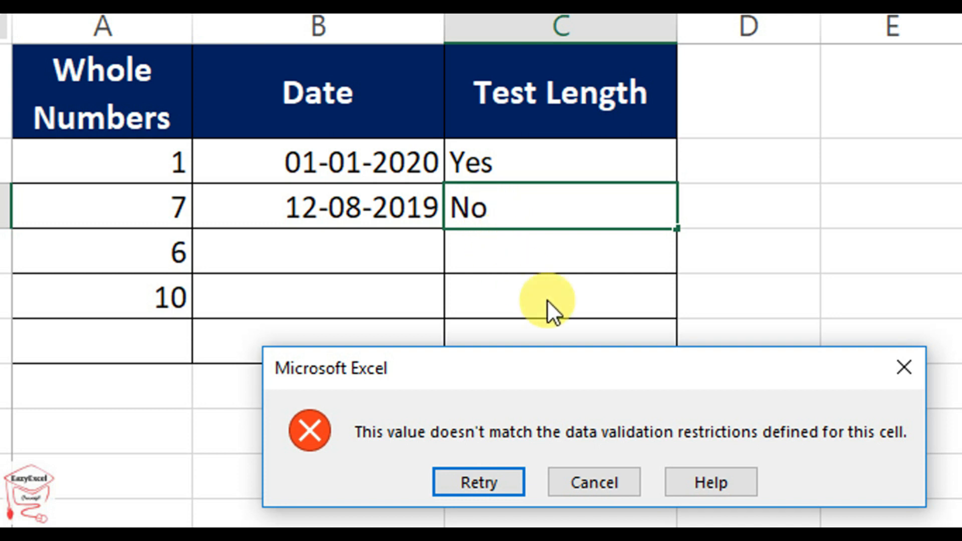
Retry the entry in cell C3 of the Test Length column and change it to Now.
left_click(491, 474)
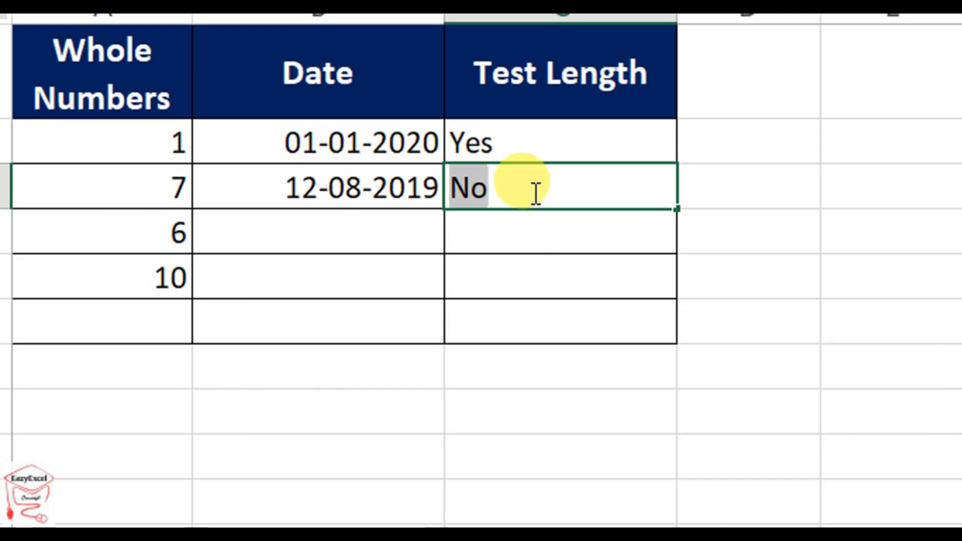
left_click(535, 192)
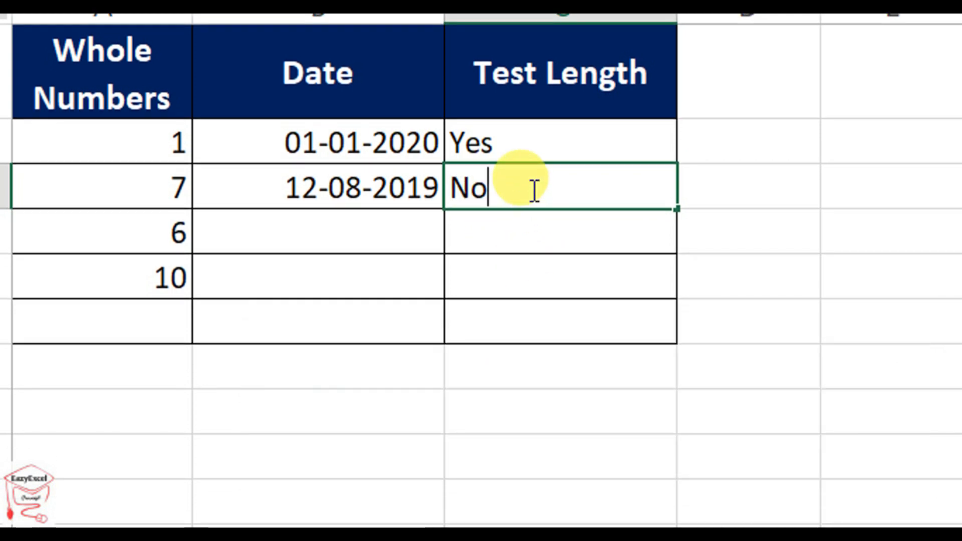
type("w")
left_click(576, 308)
left_click(552, 207)
Enter Good in cell C4 and test the text length validation with Morning in cell C5.
left_click(546, 230)
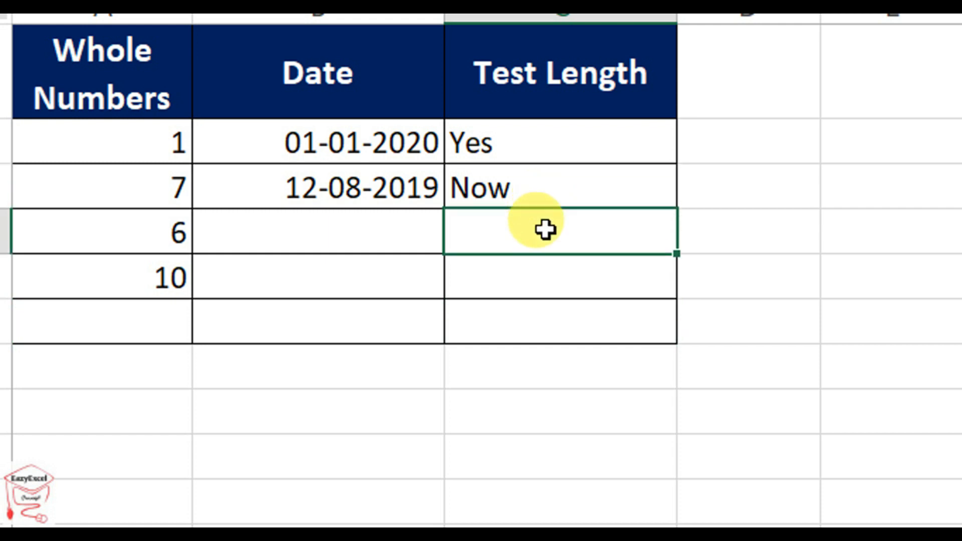
type("Good")
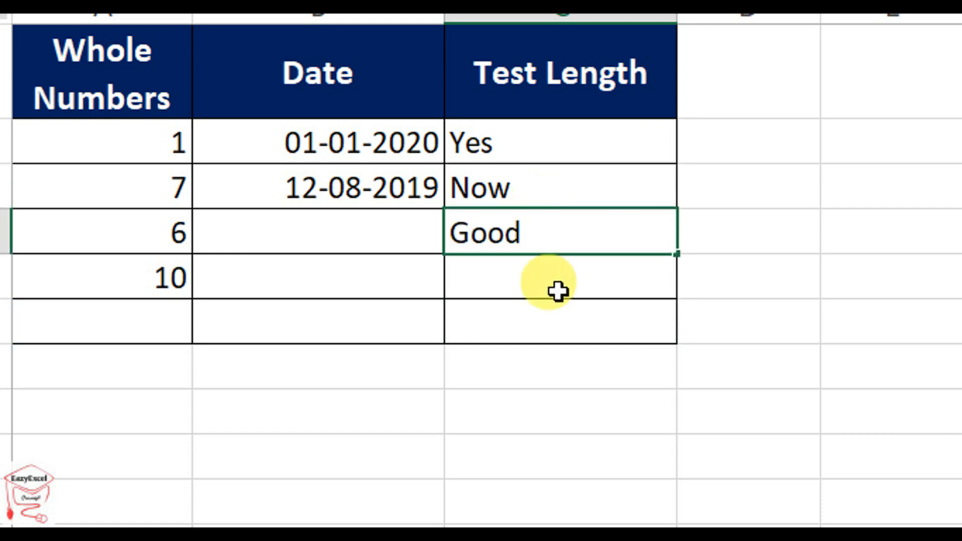
left_click(558, 291)
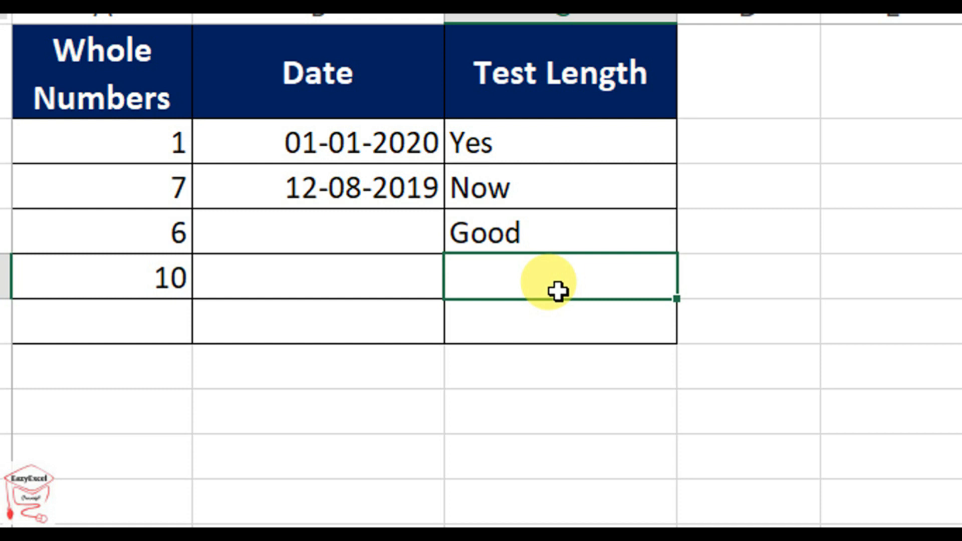
type("Morning")
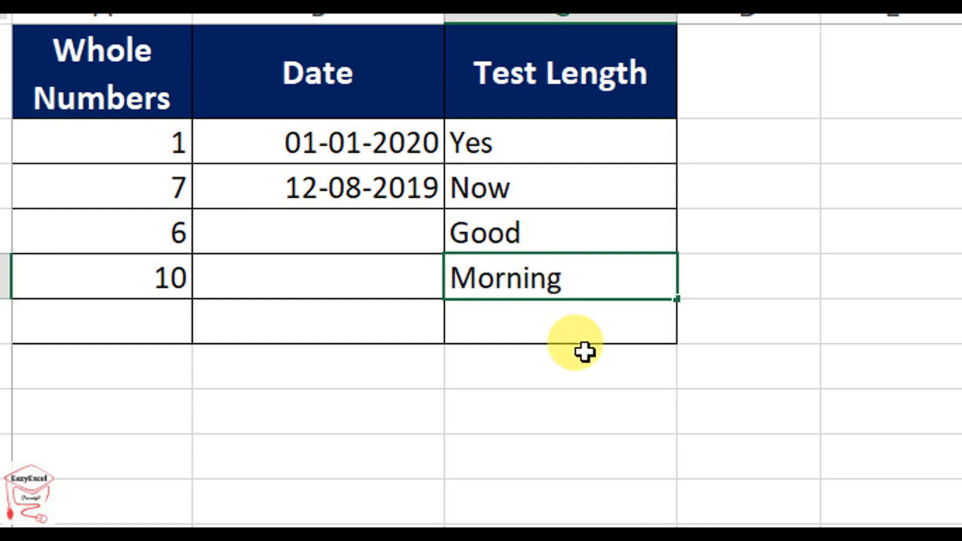
left_click(586, 352)
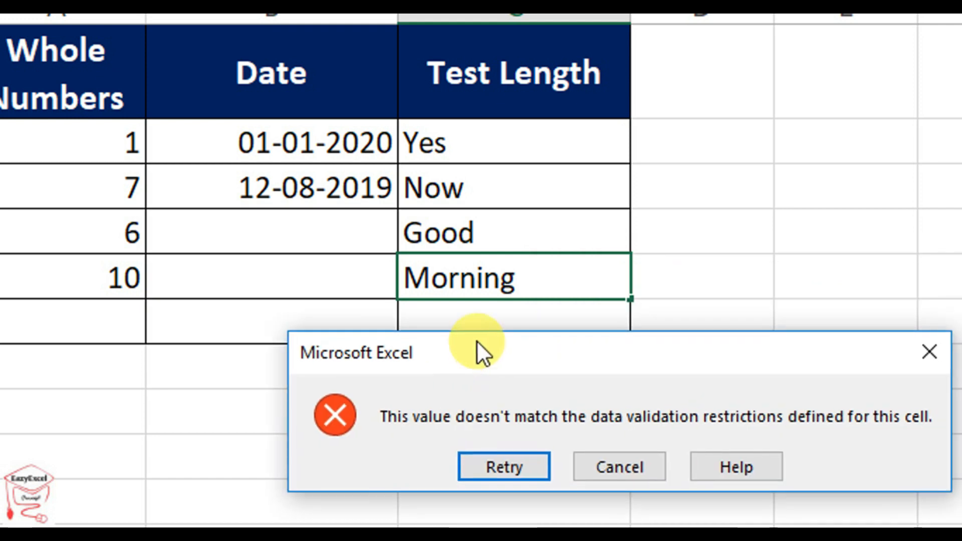
Retry the entry in cell C5 of the Test Length column, replacing the text with Night.
left_click(492, 450)
type("N")
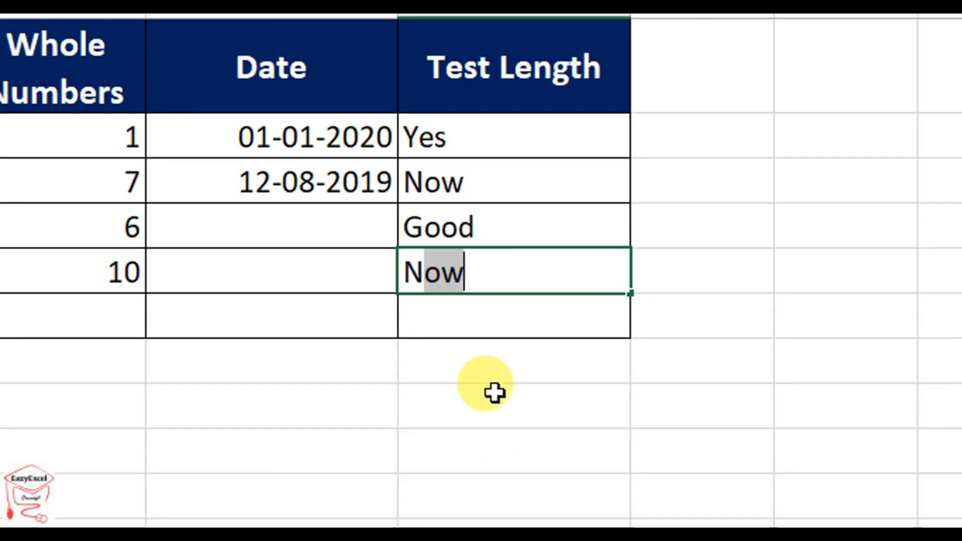
type("ight")
key("F2")
left_click(495, 391)
left_click(444, 279)
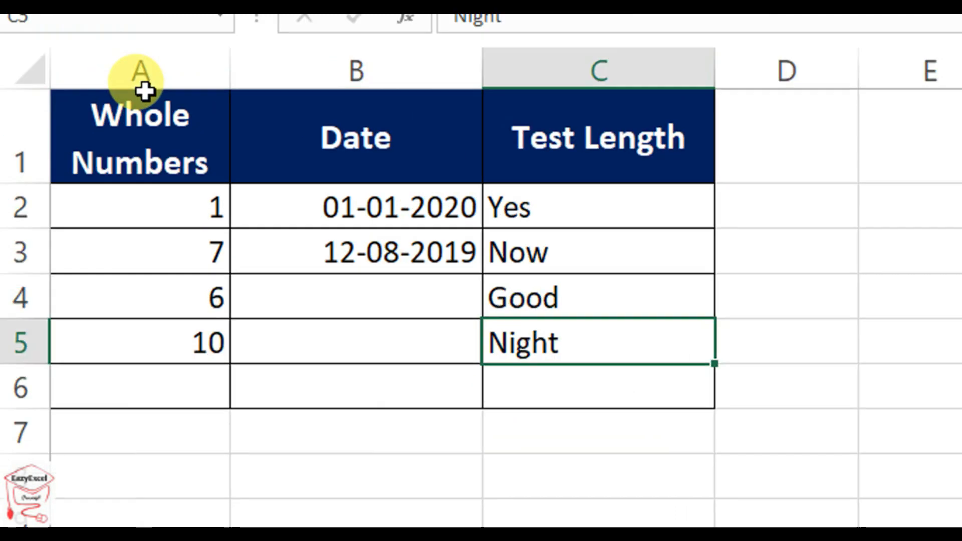
Switch the data validation criterion for Test Length cells C2:C5 to Custom and start editing its formula.
left_click_drag(489, 121, 481, 179)
left_click_drag(567, 249, 564, 326)
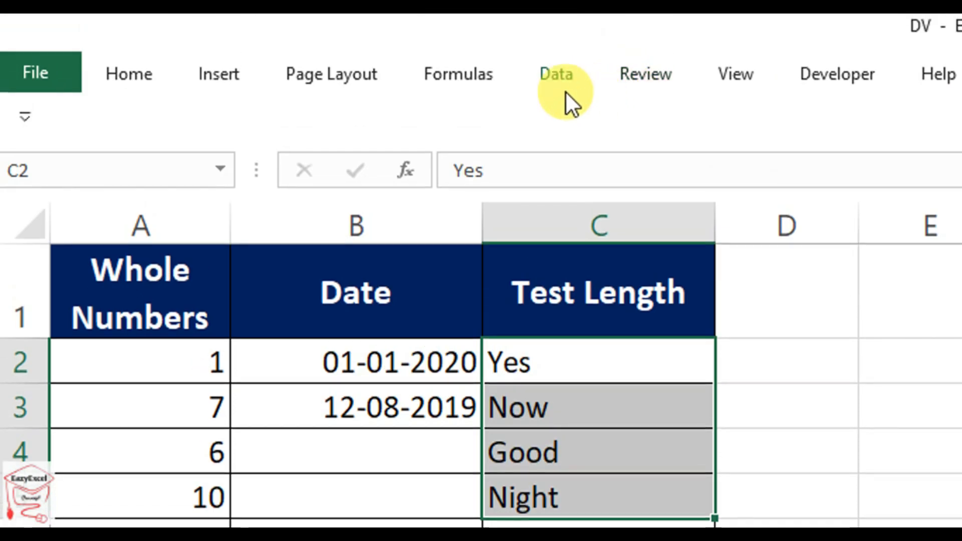
left_click(566, 92)
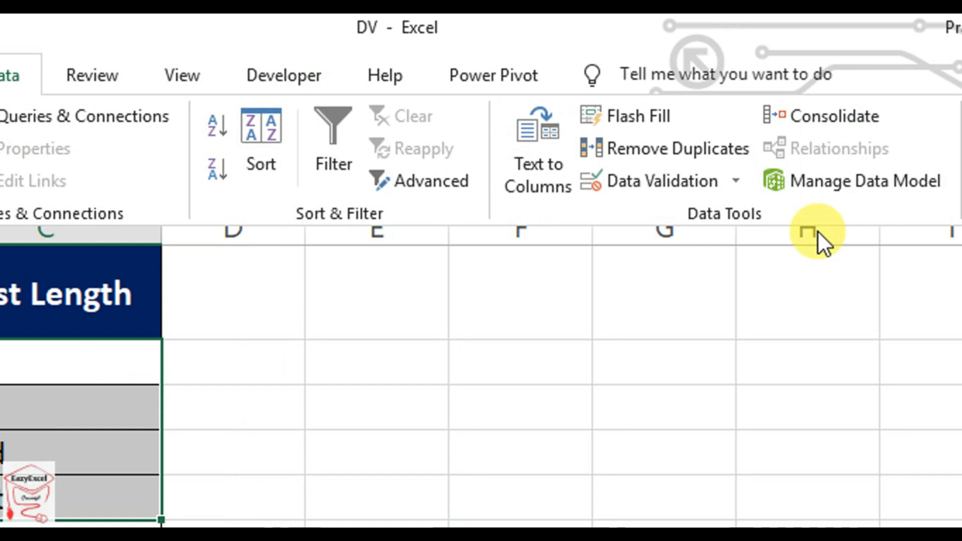
left_click(640, 193)
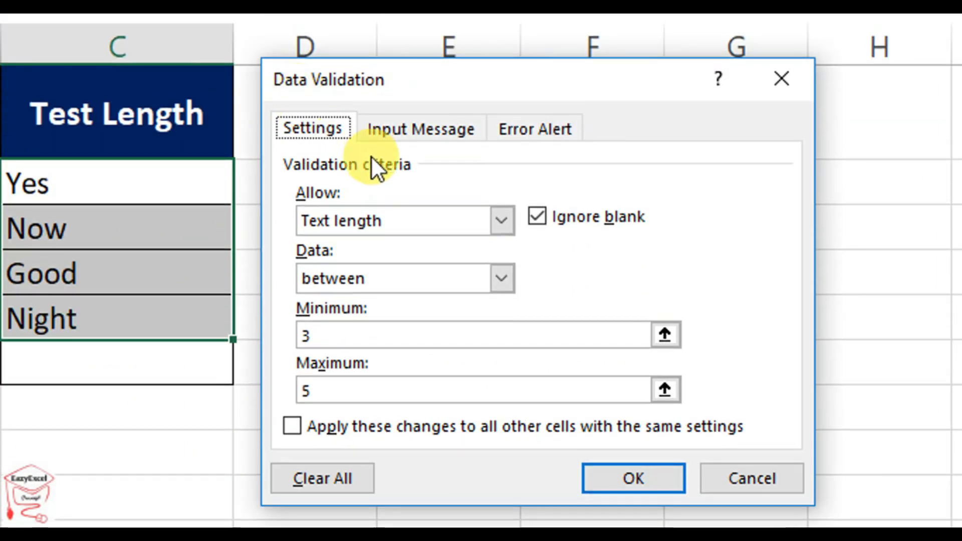
left_click(412, 221)
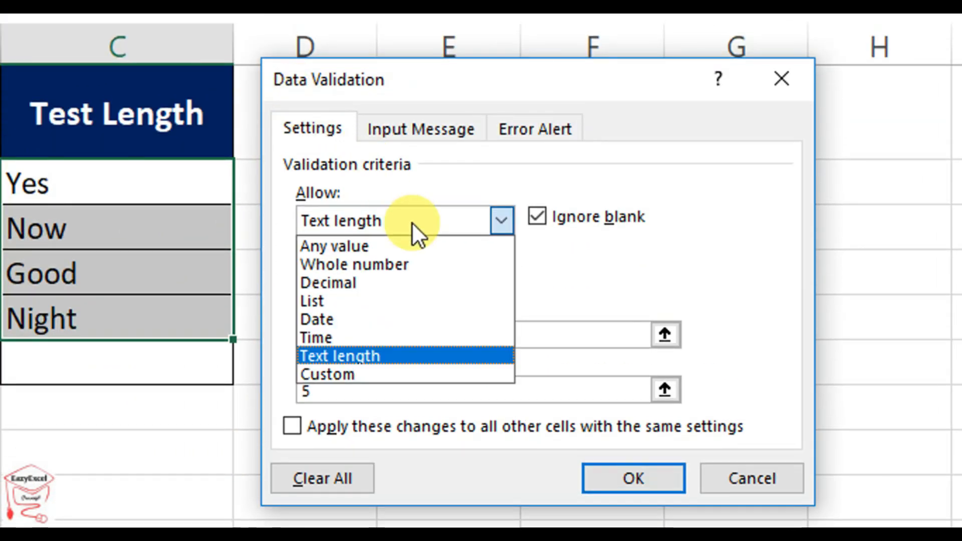
left_click(357, 373)
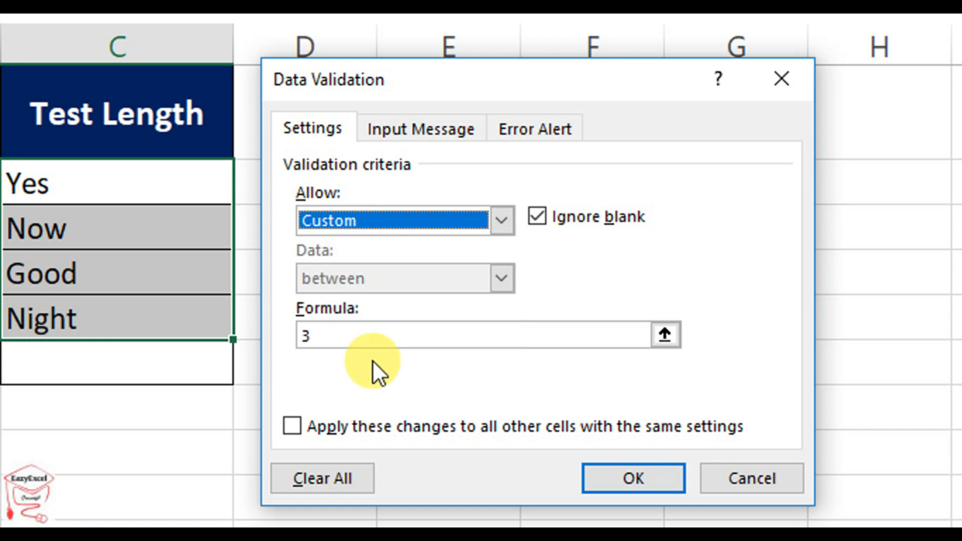
left_click(379, 334)
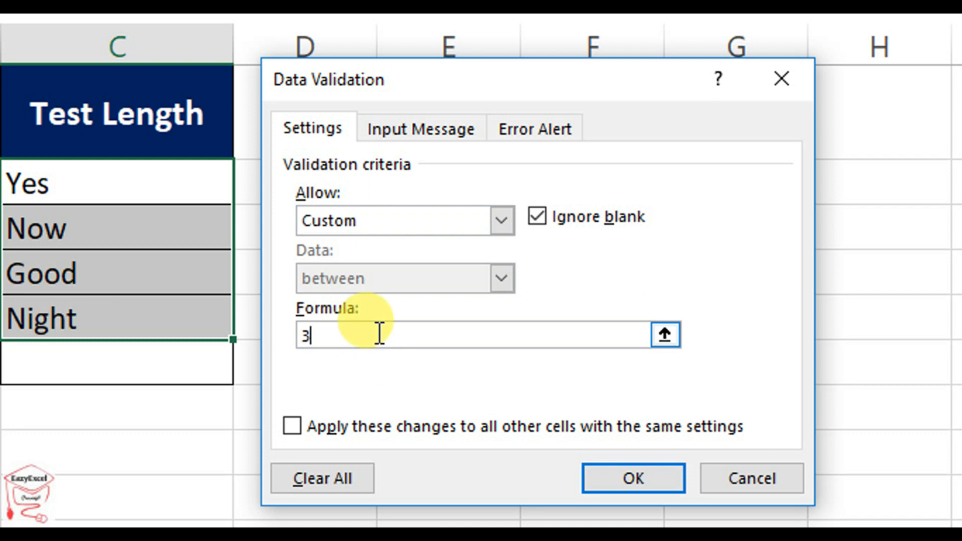